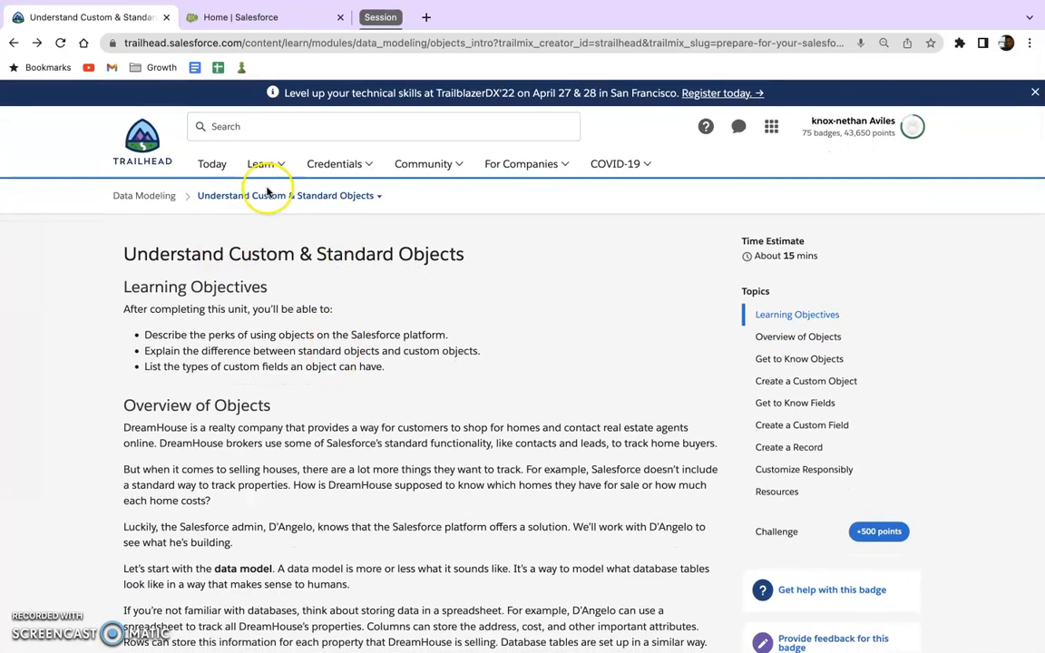
Step: Review the requirements of the "Build a custom Offer object" challenge and the list of hands-on orgs
click(262, 199)
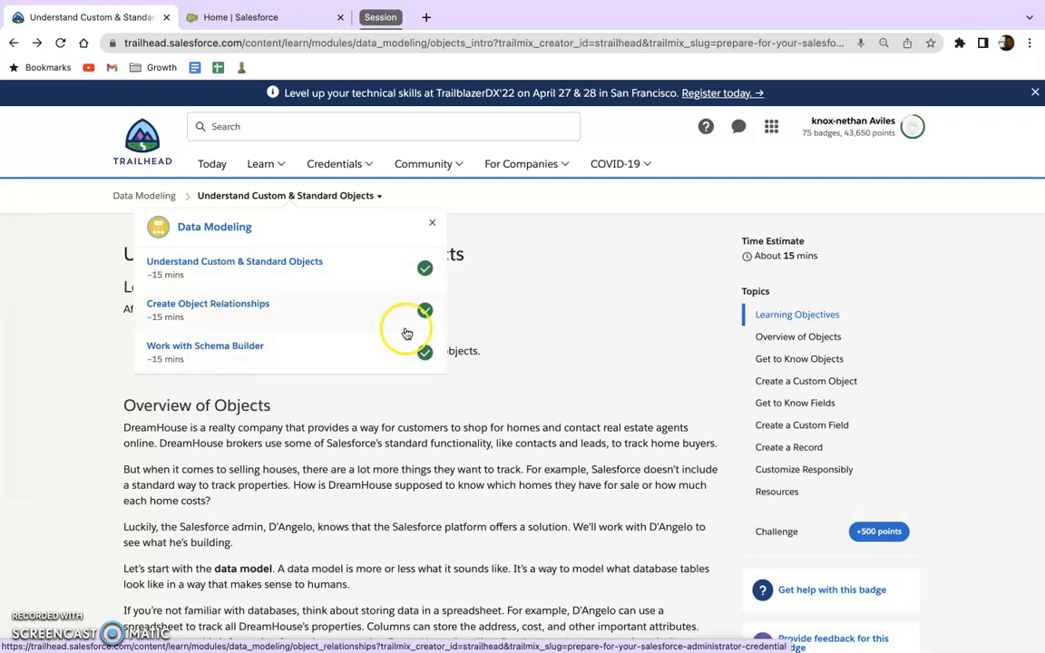
scroll(595, 343, down, 20)
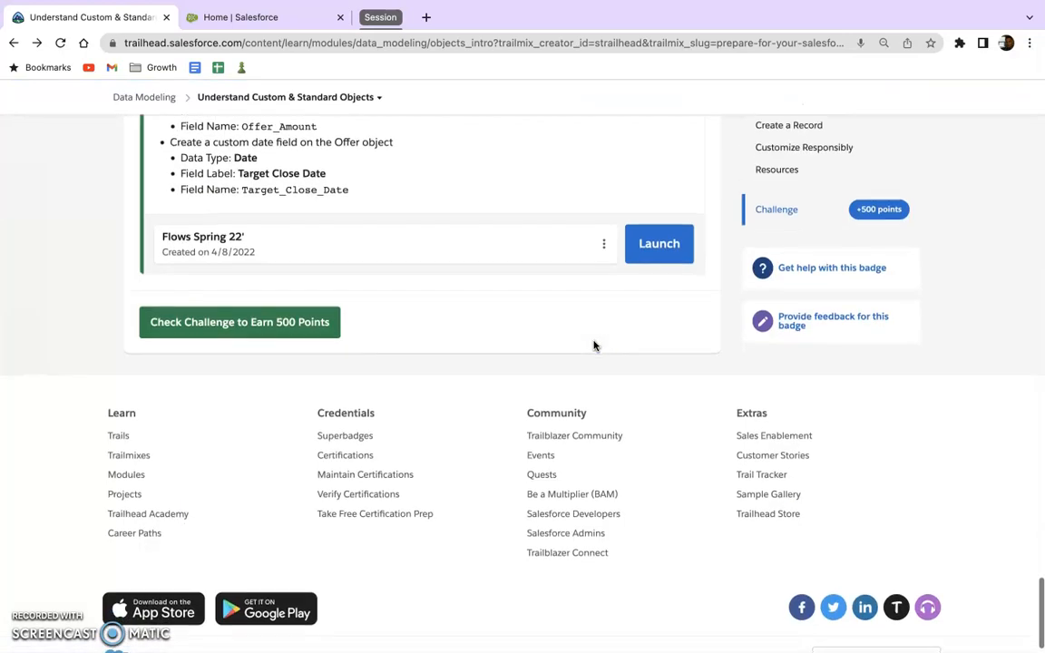
scroll(594, 345, up, 5)
scroll(595, 344, down, 2)
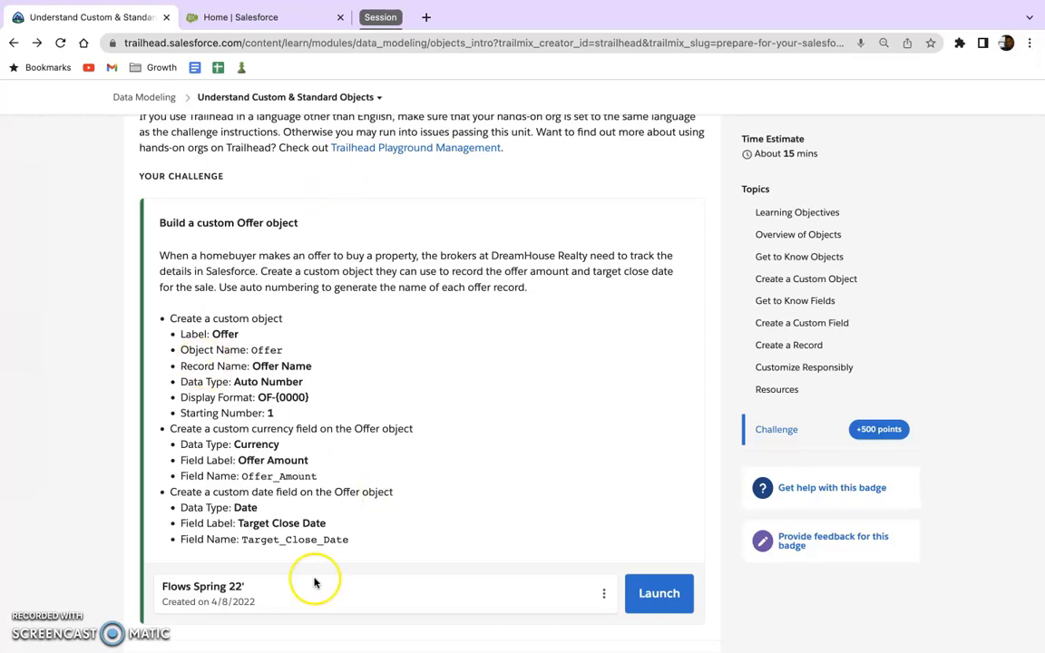
click(236, 593)
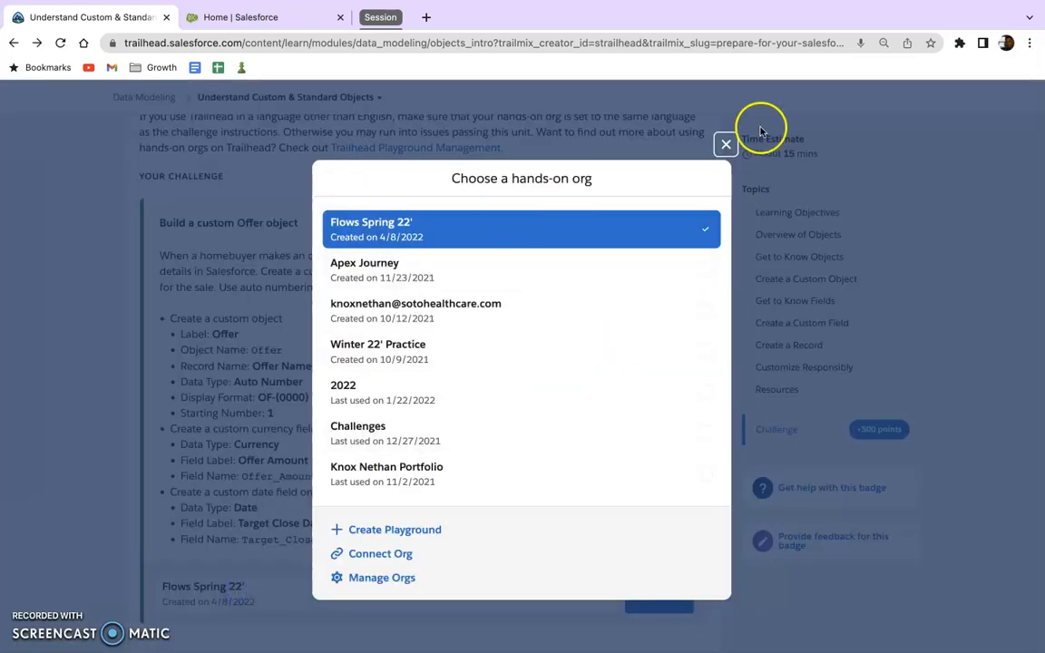
click(726, 144)
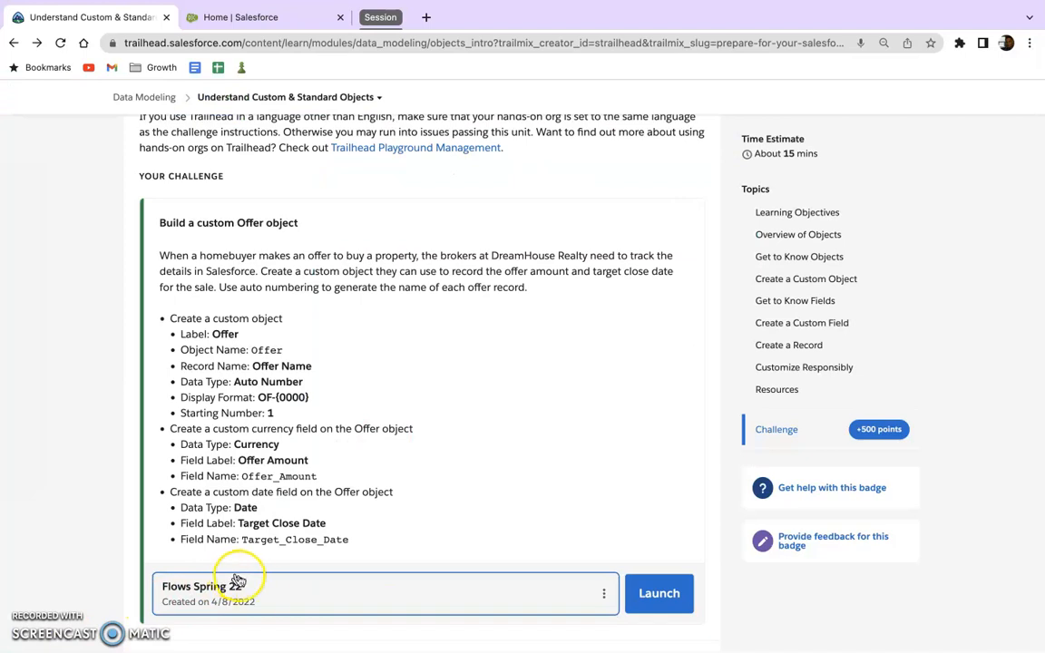
Step: Switch to the Salesforce org and start a new custom object from the Object Manager in Setup
click(272, 12)
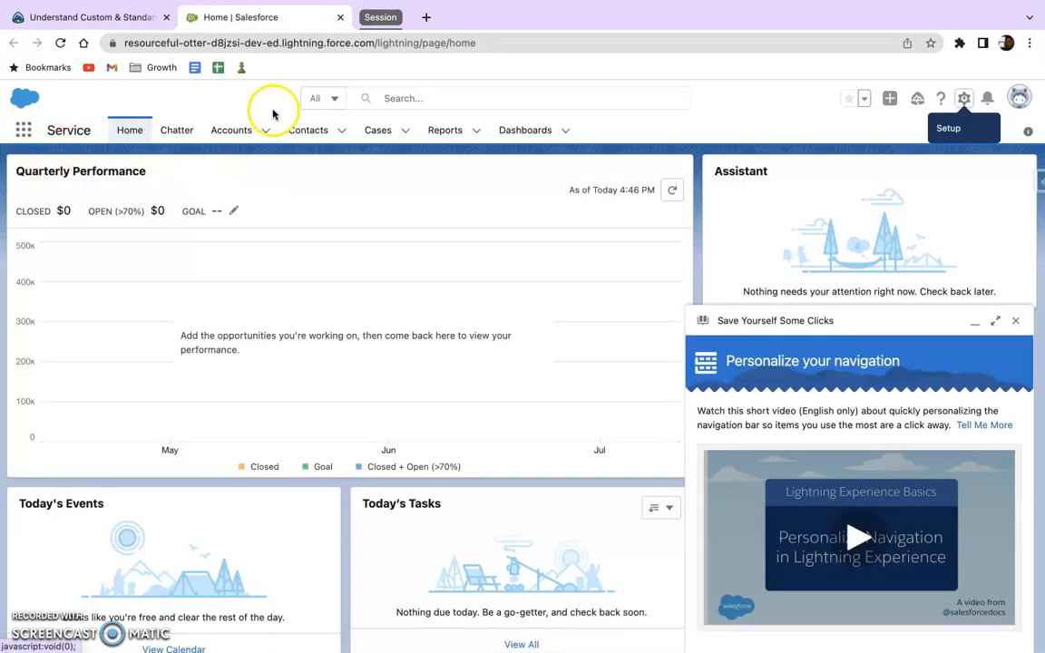
click(965, 98)
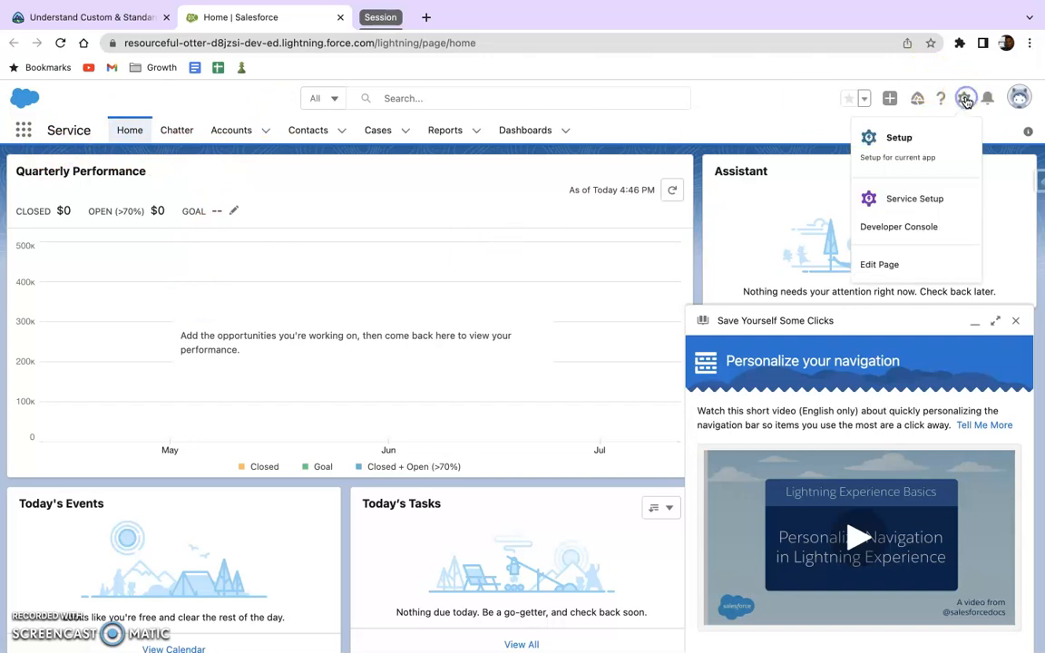
click(914, 157)
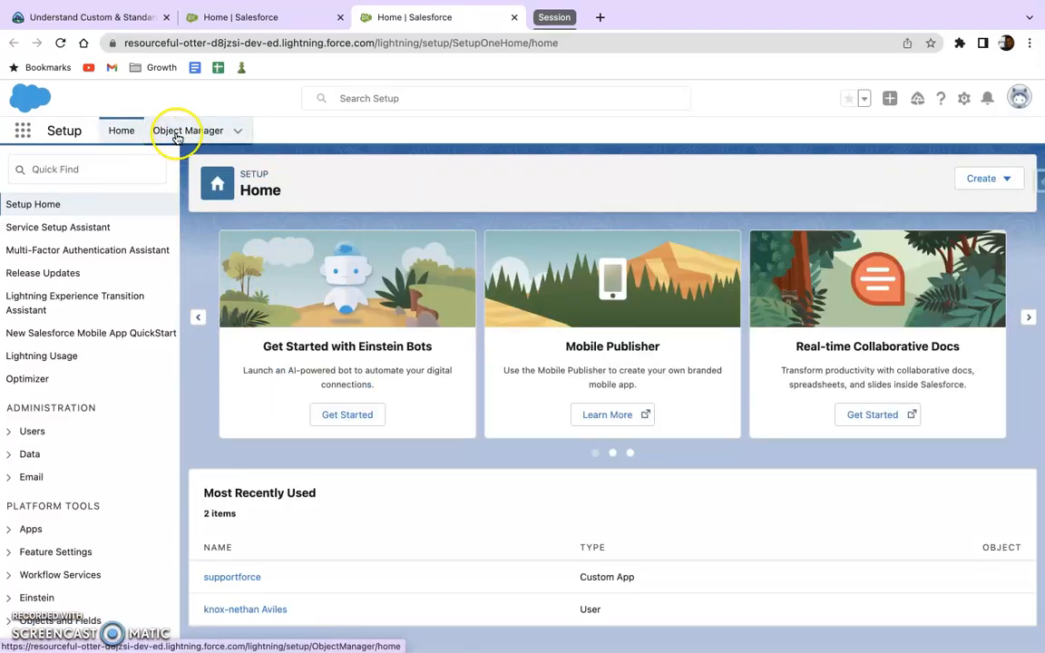
click(176, 134)
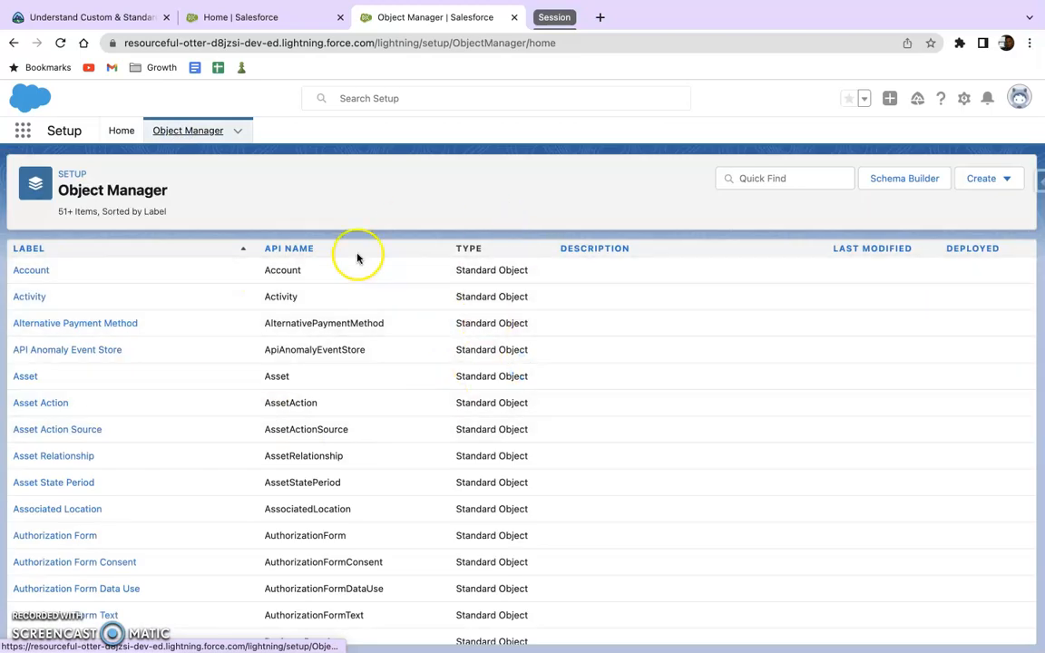
click(984, 179)
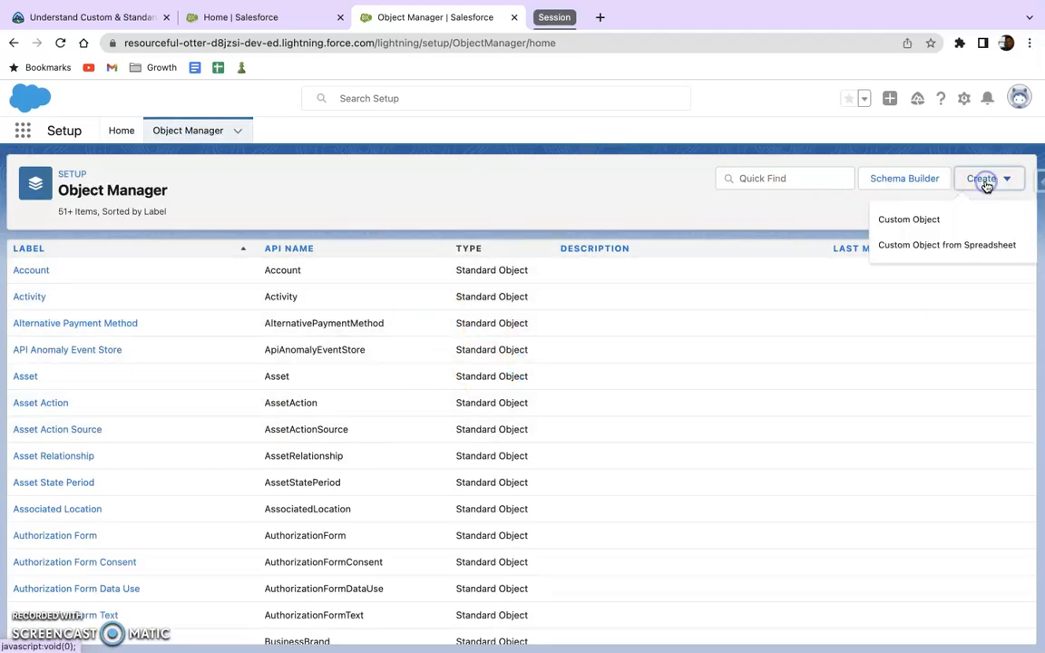
click(912, 223)
scroll(742, 304, down, 1)
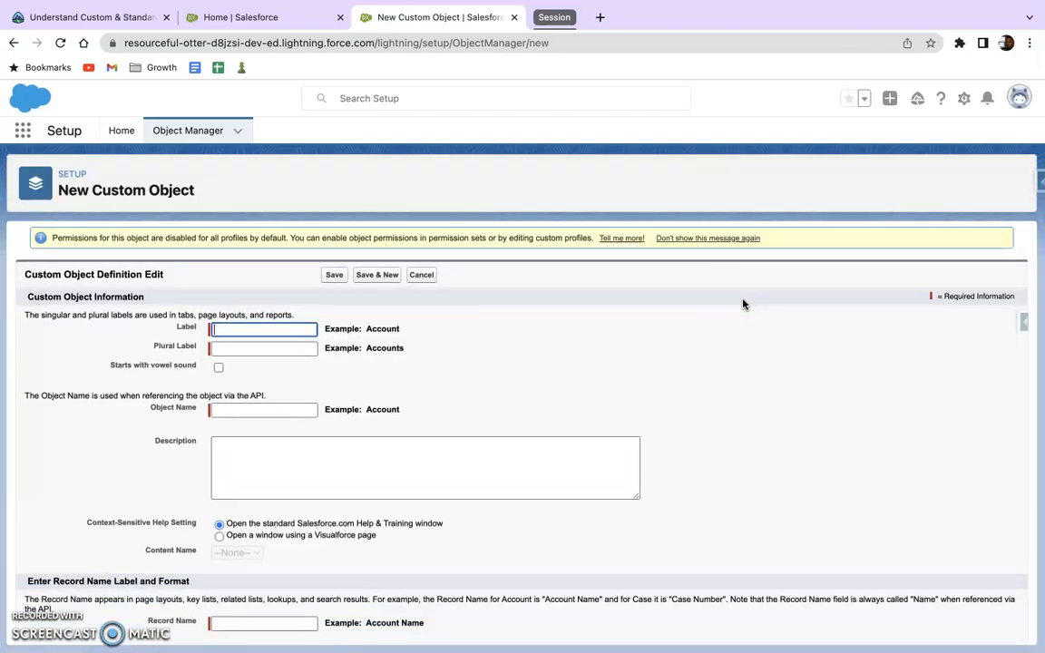
Step: Following the challenge requirements, set the new object's label to Offer and its plural label to Offers
click(98, 20)
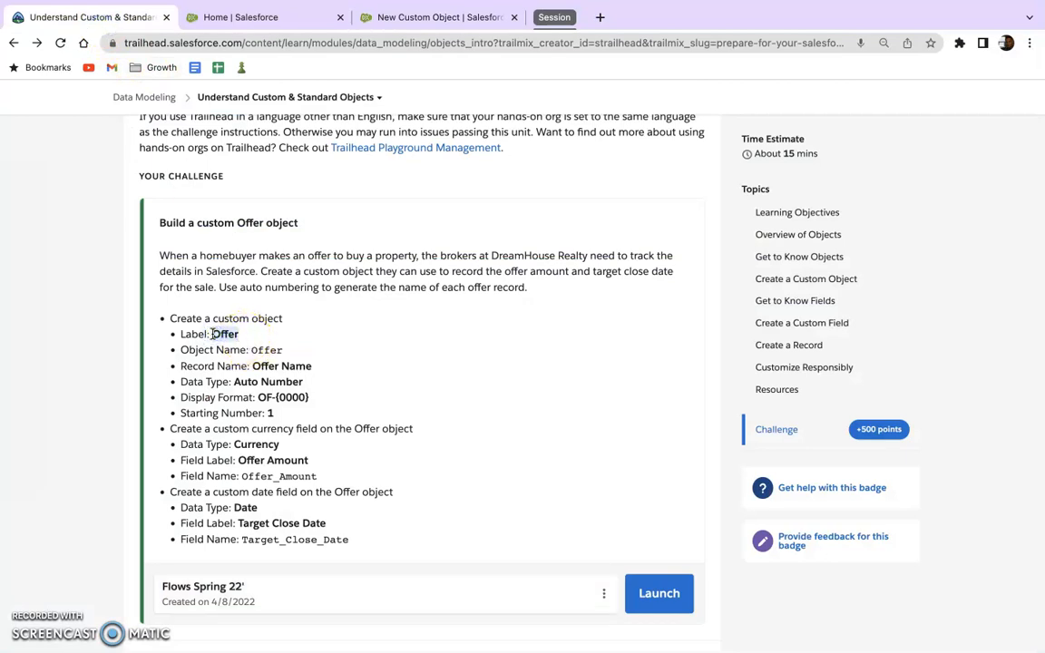
drag(443, 16, 299, 28)
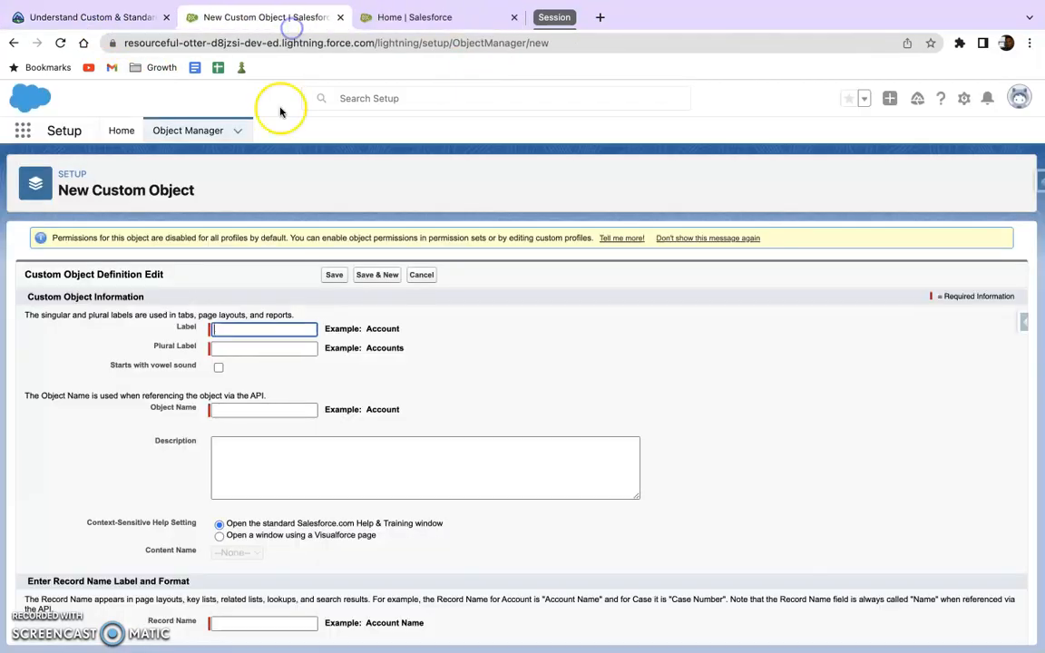
click(290, 348)
text(Offers)
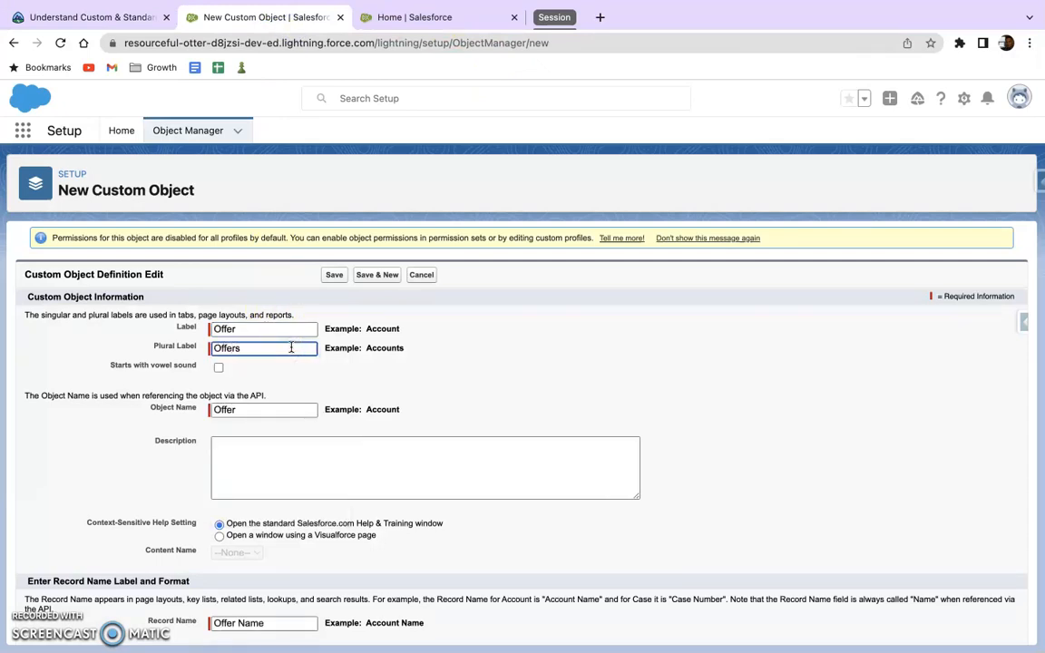
scroll(280, 457, down, 1)
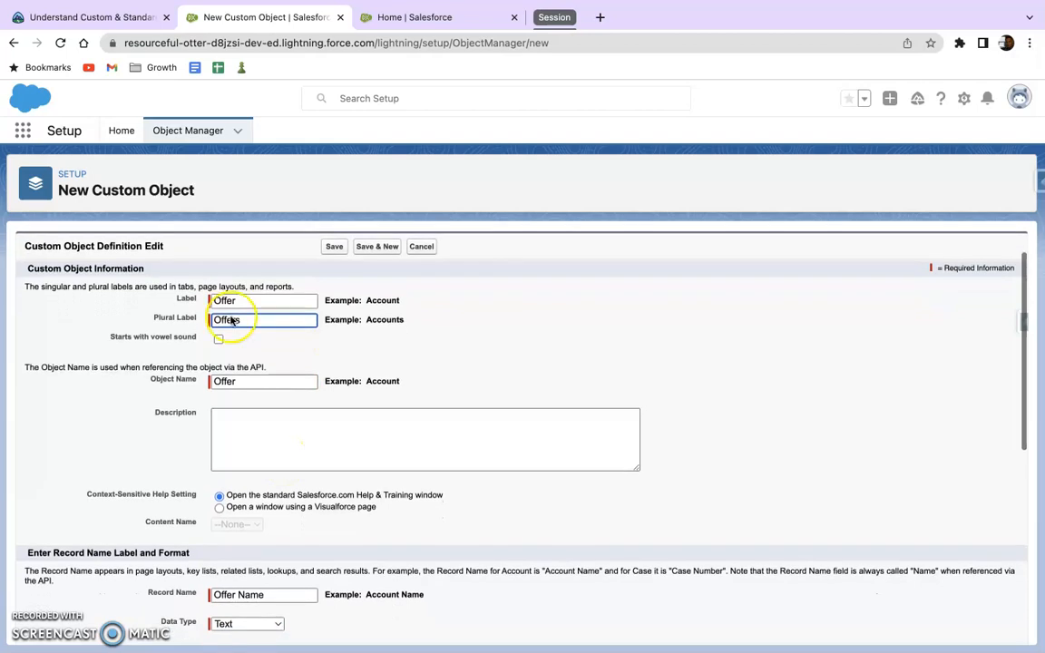
Step: Check the record name requirements in the challenge and set the Offer Name data type to Auto Number
click(100, 17)
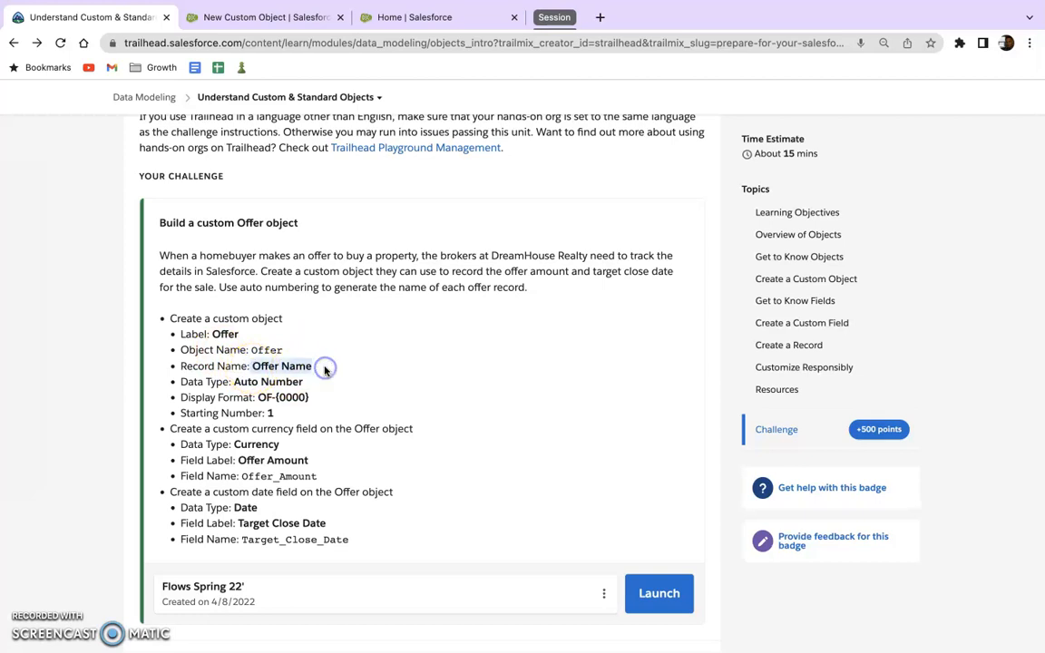
click(273, 18)
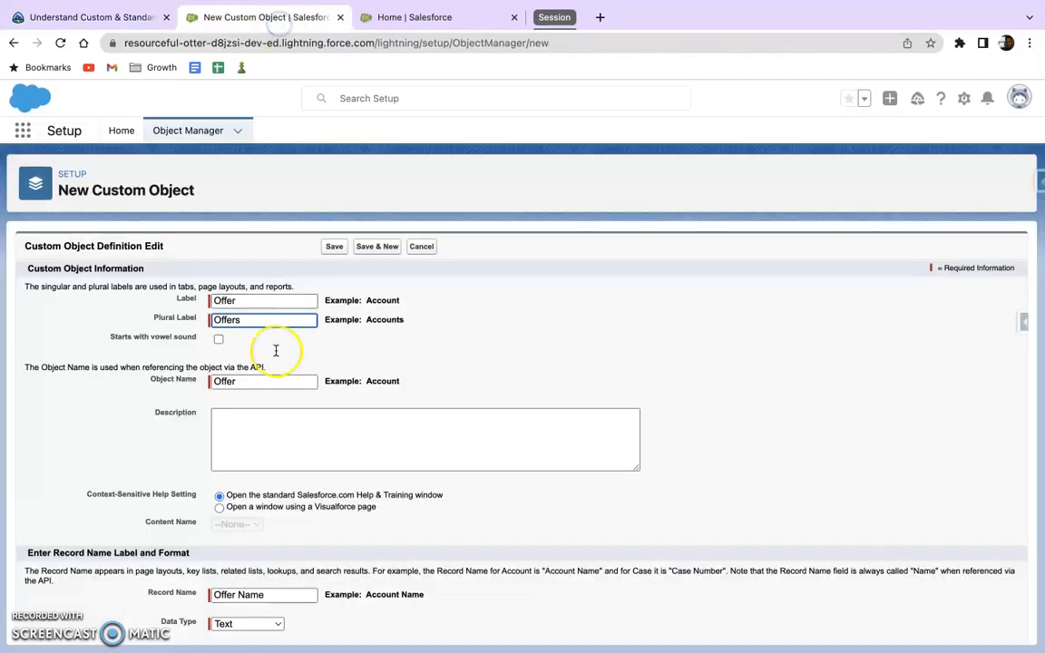
scroll(275, 350, down, 2)
scroll(276, 353, down, 1)
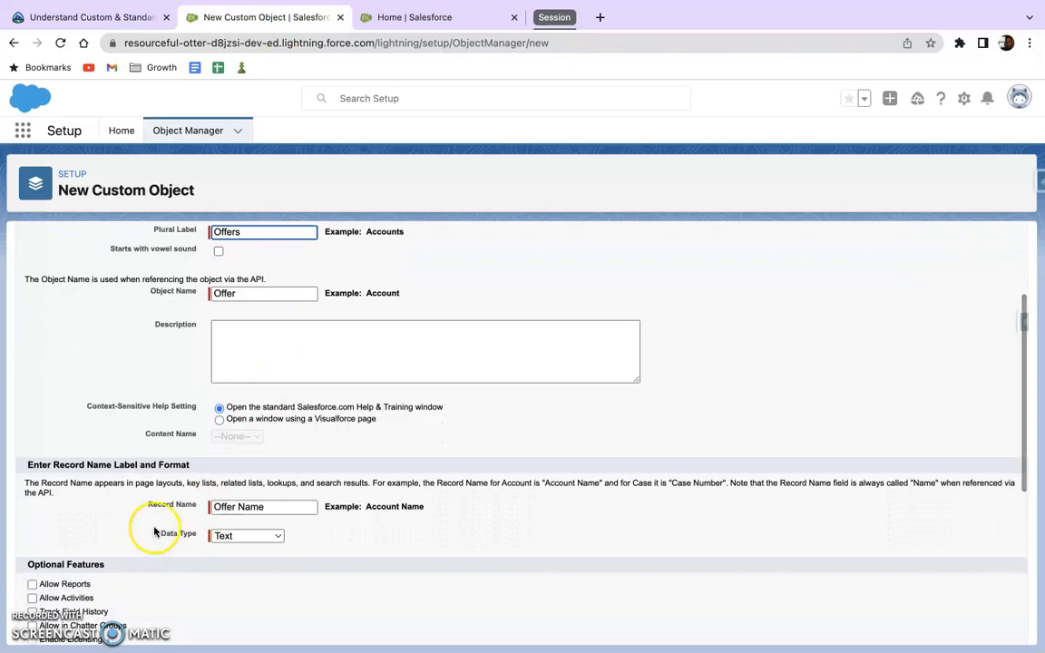
scroll(251, 528, down, 3)
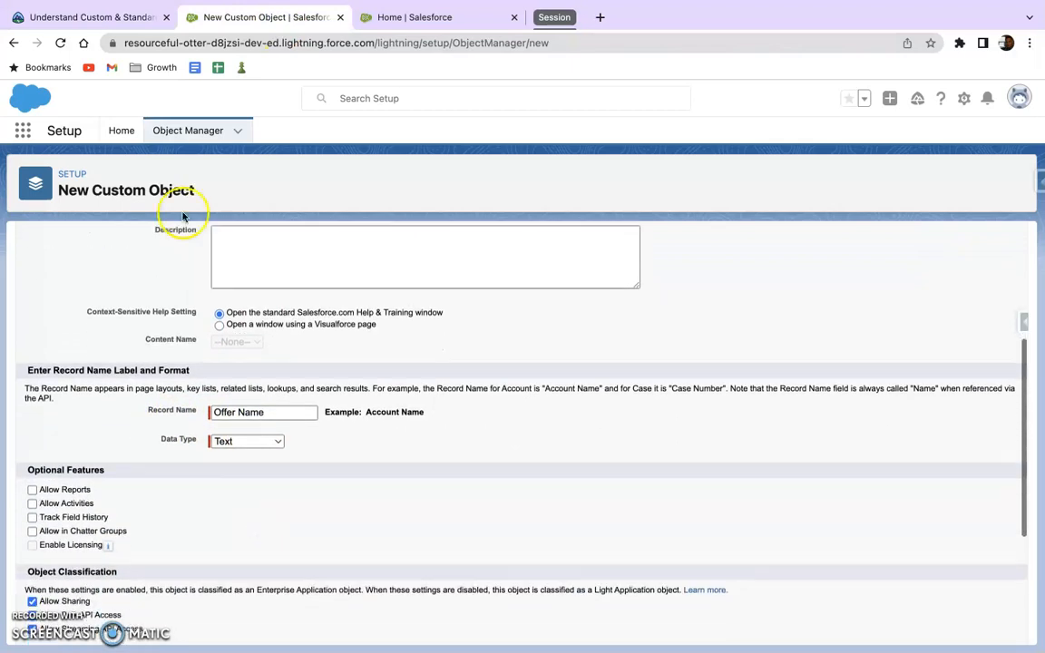
click(118, 18)
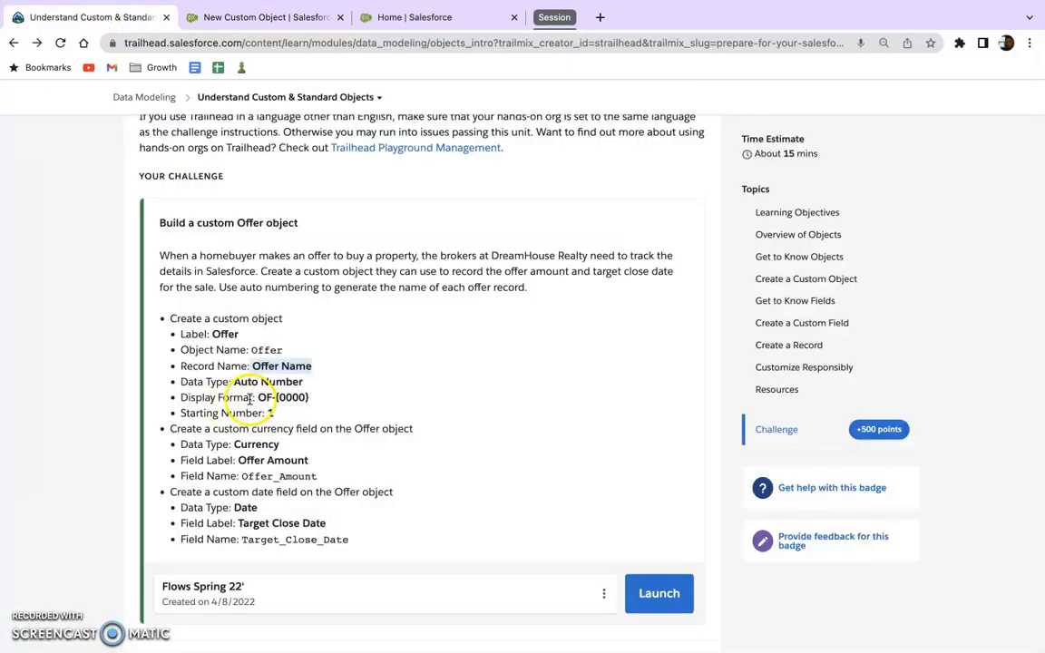
click(227, 20)
scroll(207, 433, up, 1)
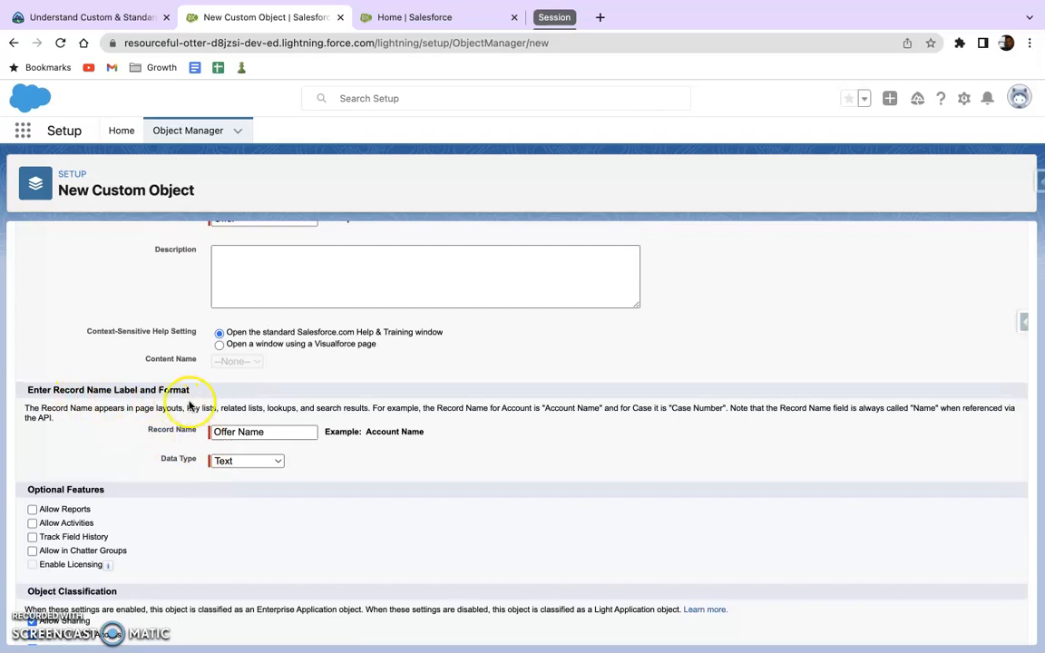
click(229, 461)
click(245, 479)
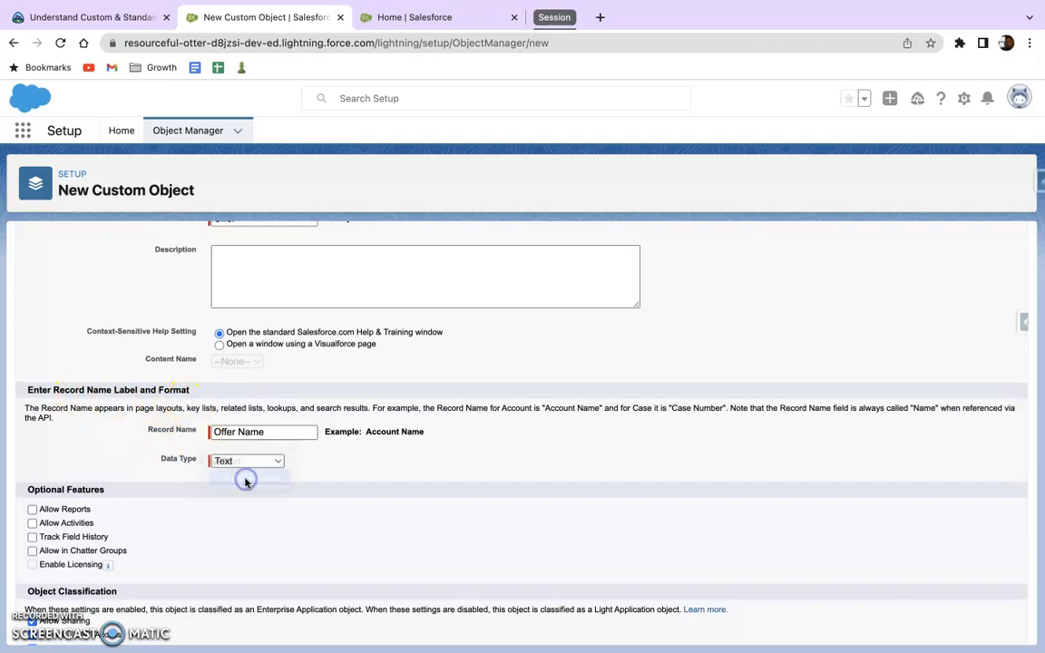
click(245, 479)
click(370, 429)
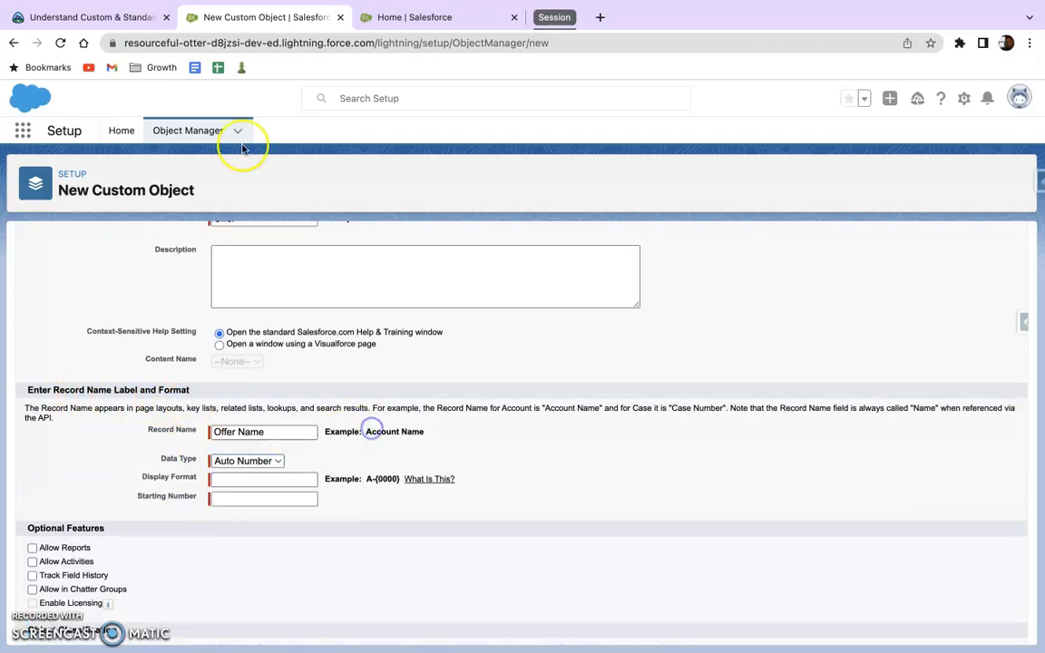
Step: Set the auto number's display format to OF-{0000}, as given in the challenge, and its starting number to 1
click(91, 16)
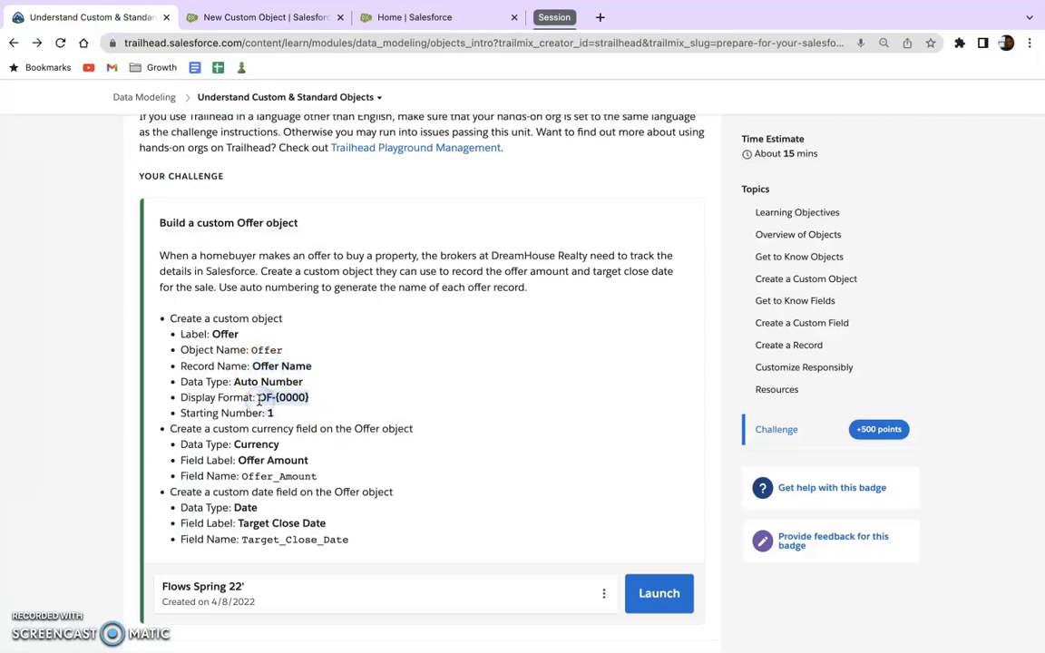
click(254, 18)
click(240, 478)
text(OF-{0000})
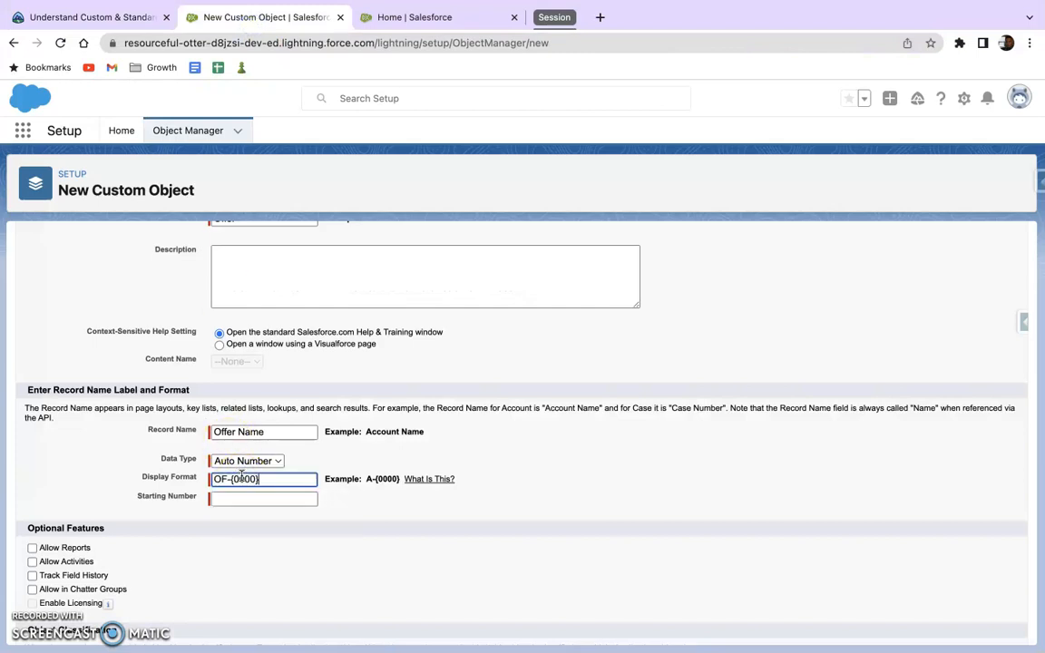
click(270, 500)
click(303, 515)
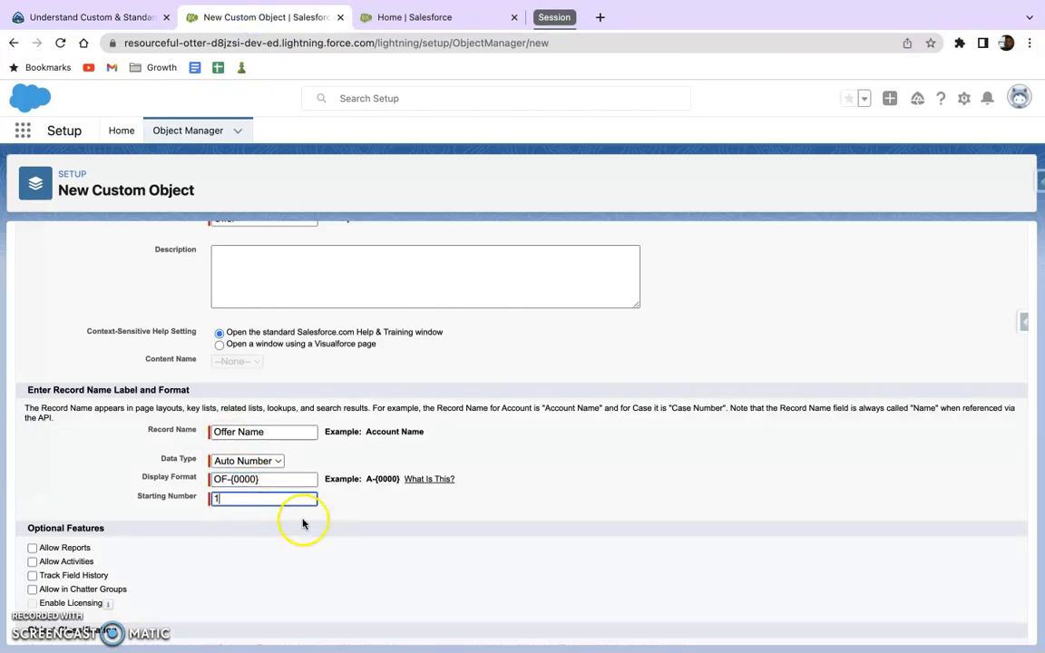
Step: Allow reports, activities, field history tracking, Chatter groups and search, enable launching the New Custom Tab Wizard, and save the Offer object
scroll(322, 544, down, 2)
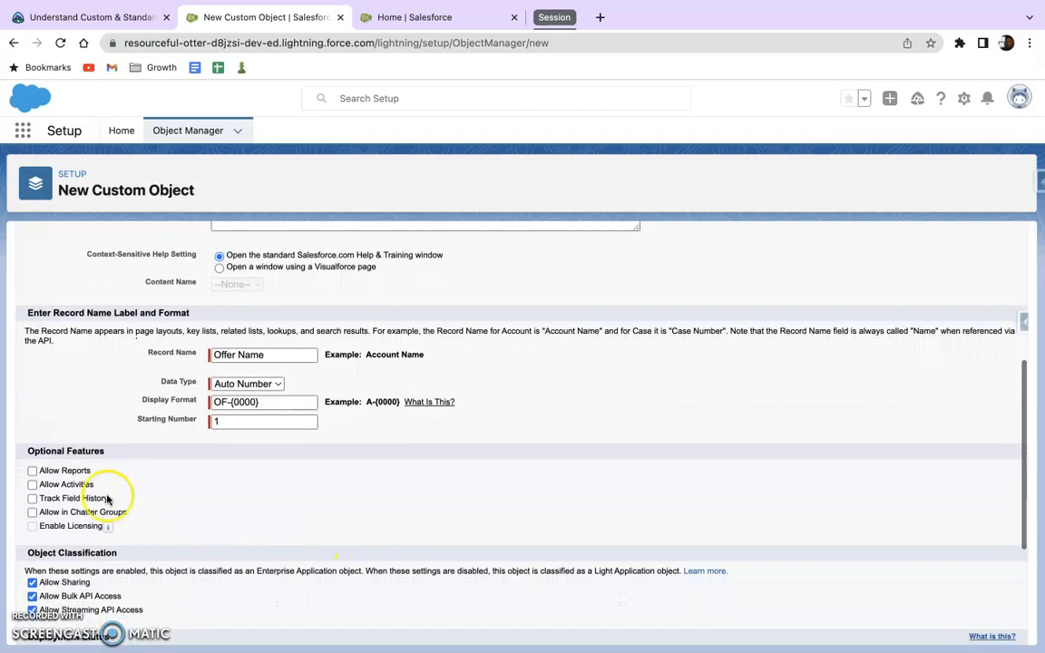
scroll(93, 519, up, 1)
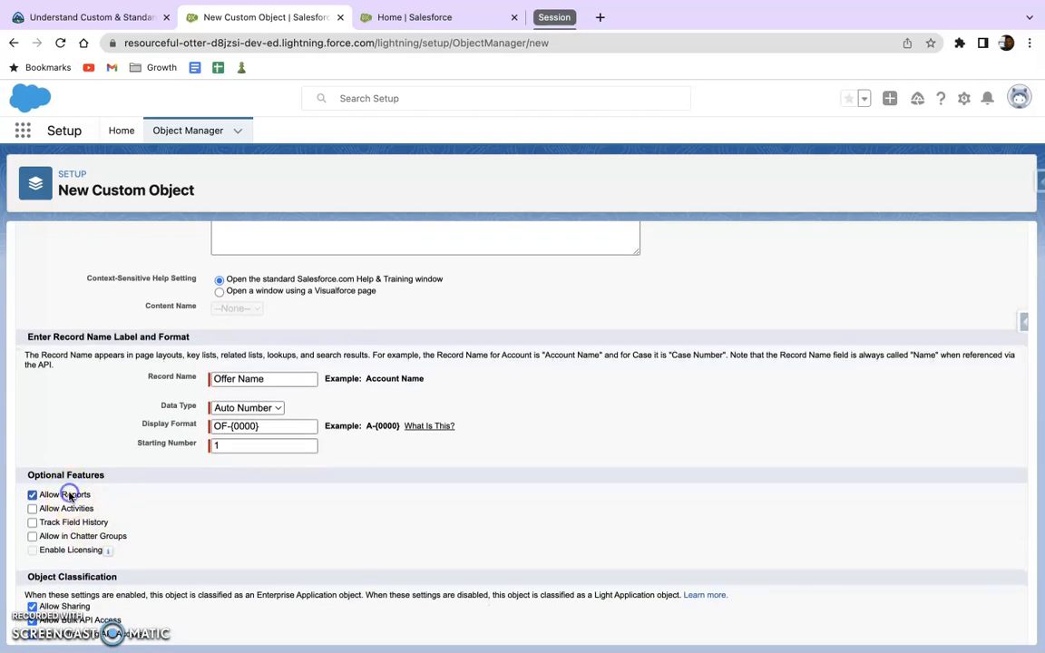
click(56, 538)
scroll(57, 539, down, 5)
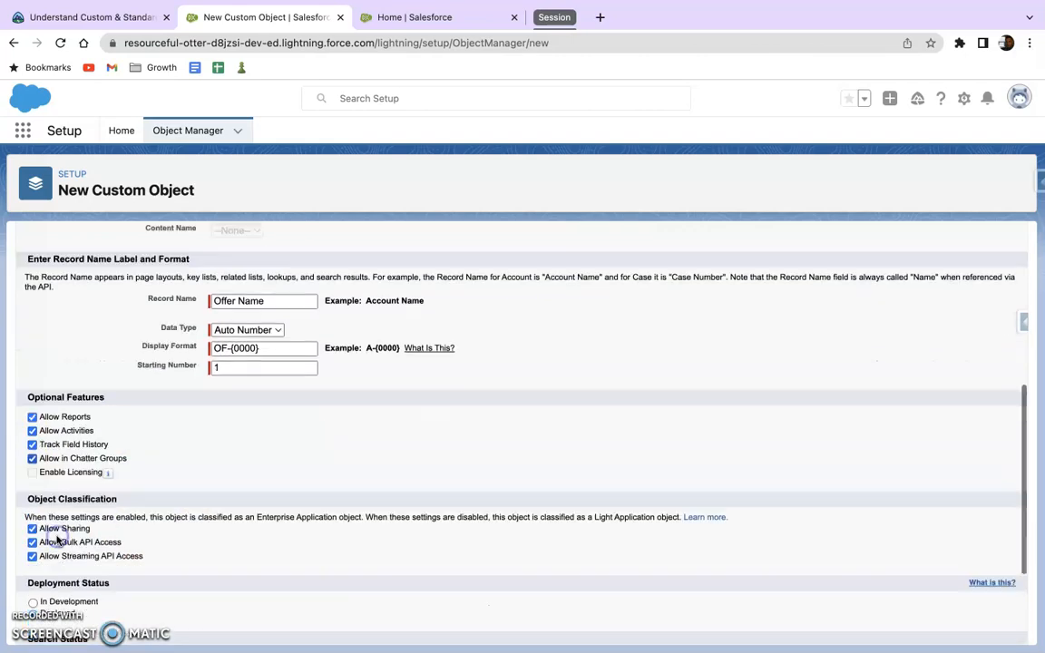
scroll(57, 539, down, 1)
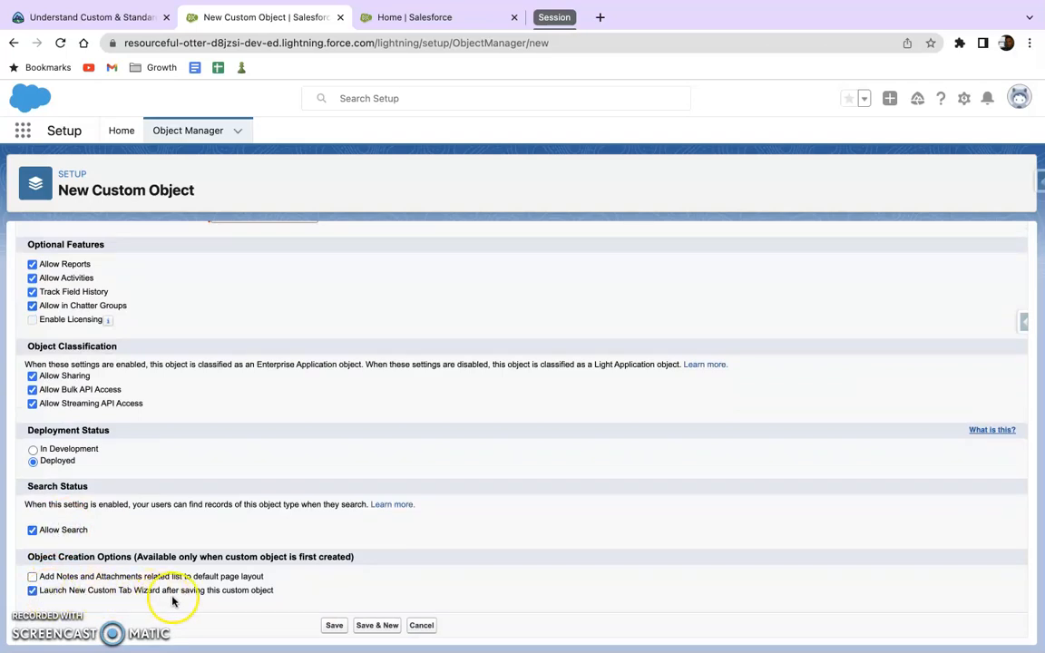
click(333, 626)
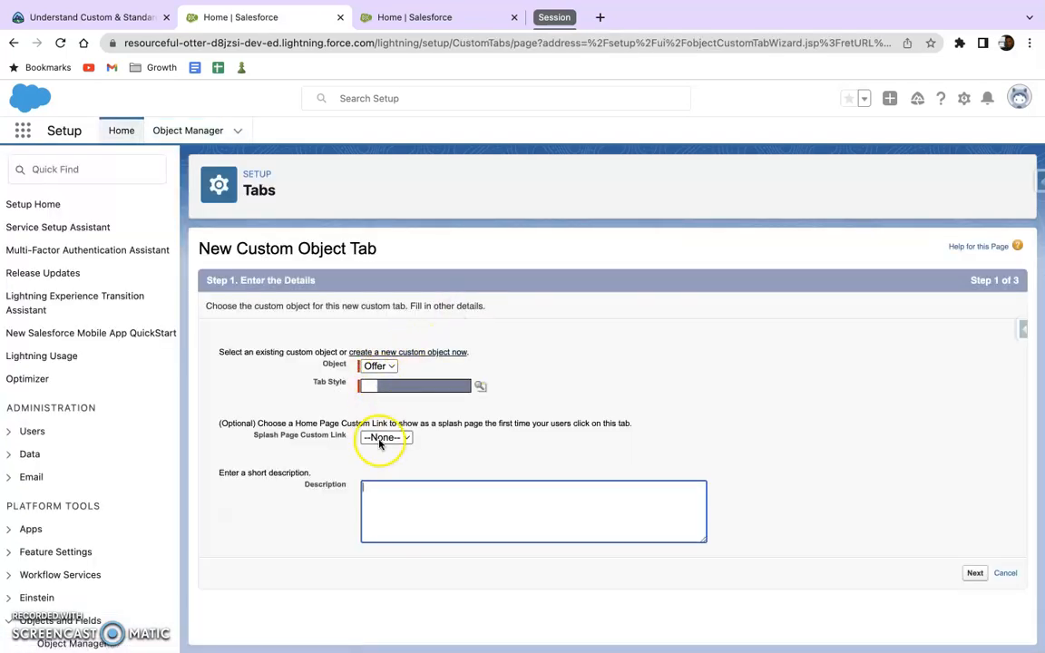
Step: Give the Offer object's custom tab the Camera style and continue to the profile visibility settings
click(408, 386)
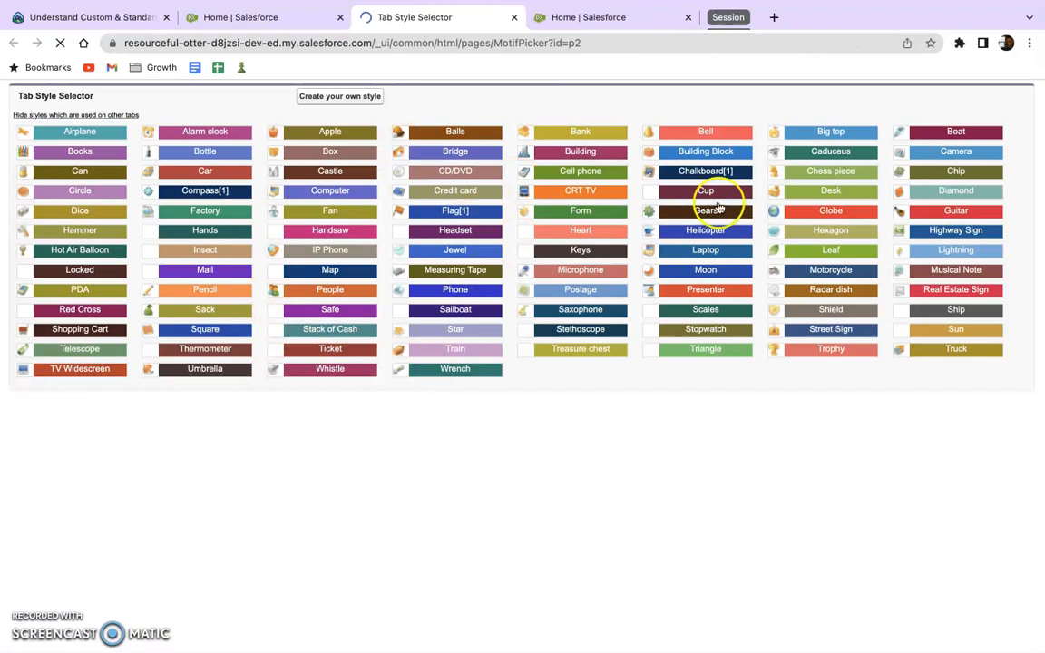
click(944, 161)
click(464, 488)
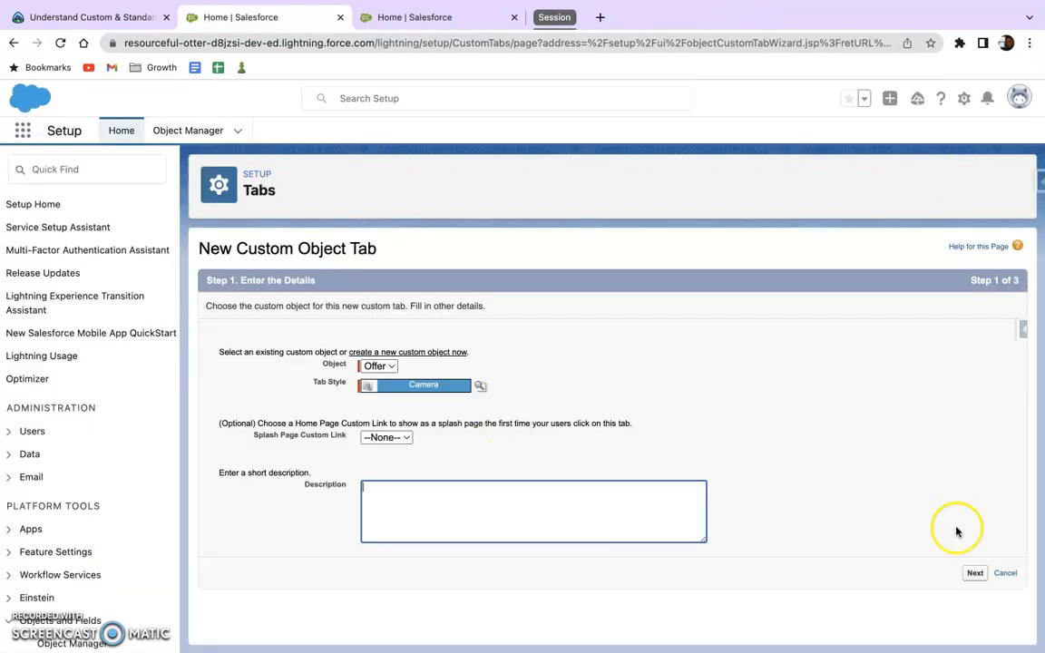
click(974, 572)
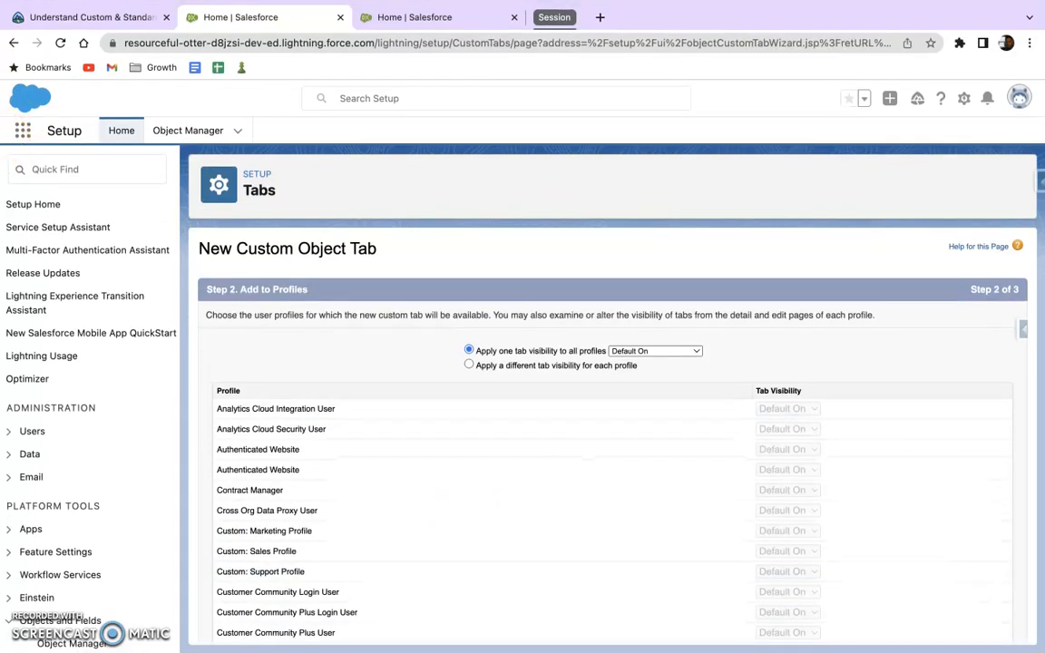
Step: Keep the Offer tab Default On for all profiles, accept the custom app settings, and save the tab
click(22, 168)
click(694, 436)
scroll(693, 436, down, 10)
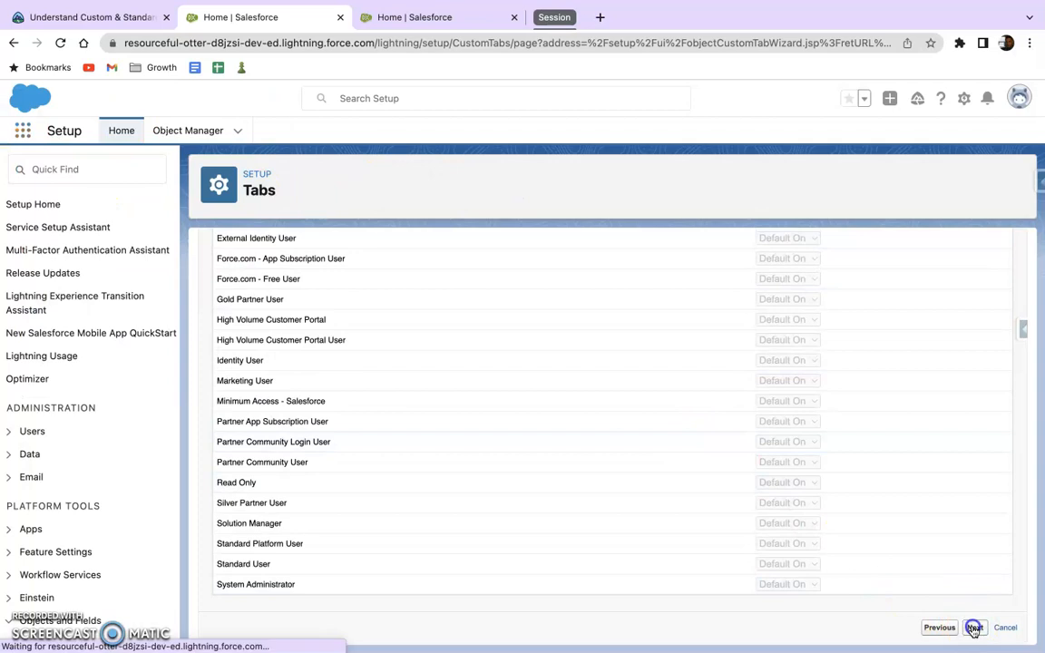
click(974, 626)
scroll(973, 626, down, 5)
click(972, 627)
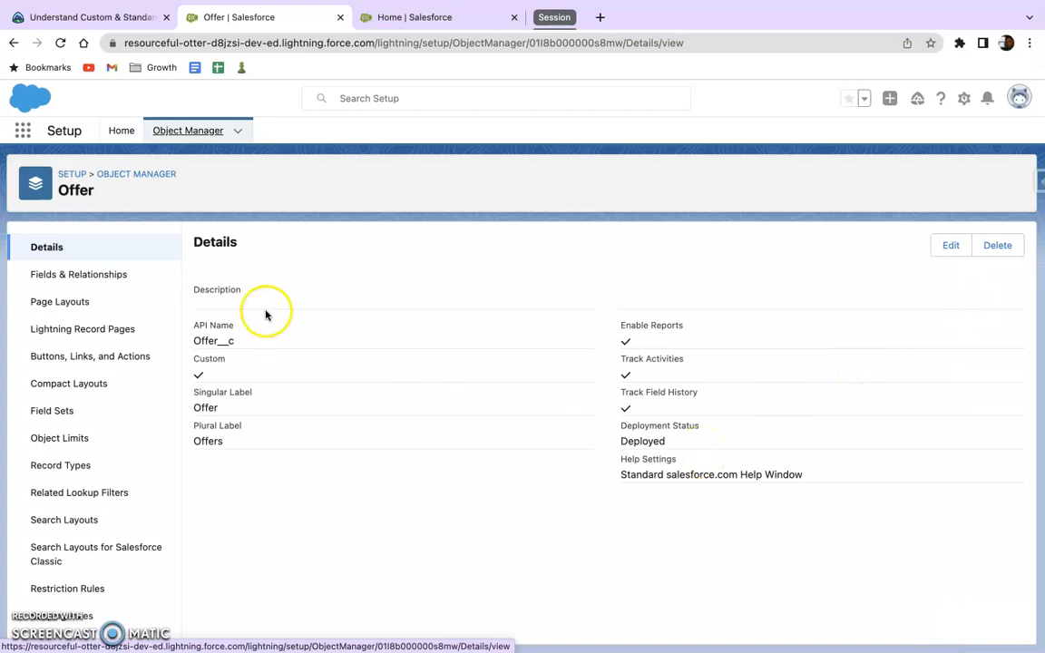
Step: Open the Offer object's fields and relationships, and copy the currency field label Offer Amount from the Trailhead challenge
click(117, 274)
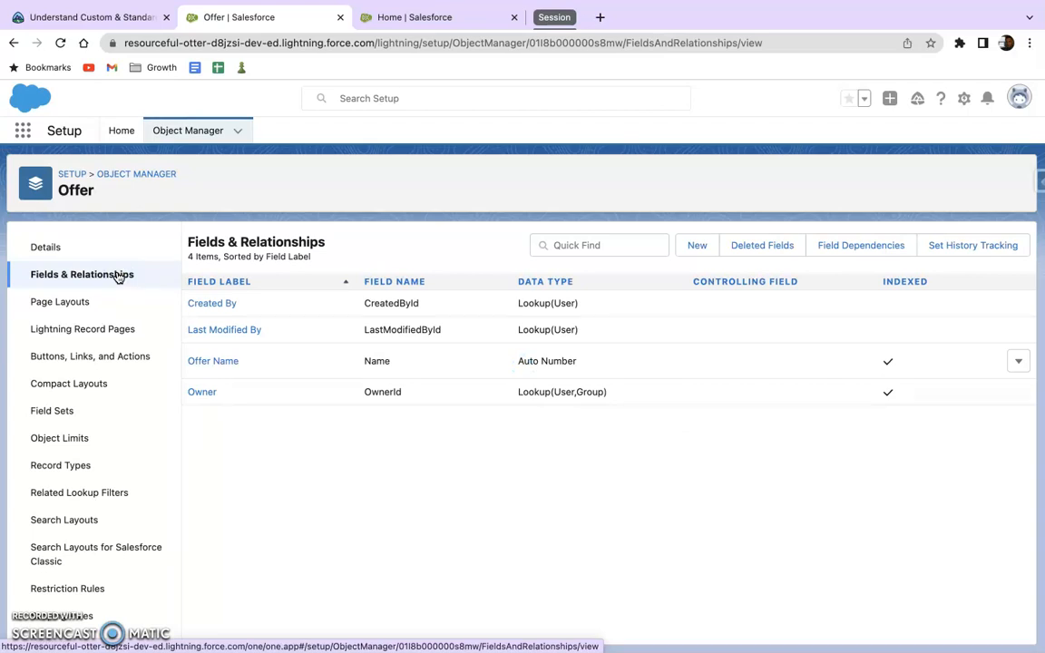
click(94, 16)
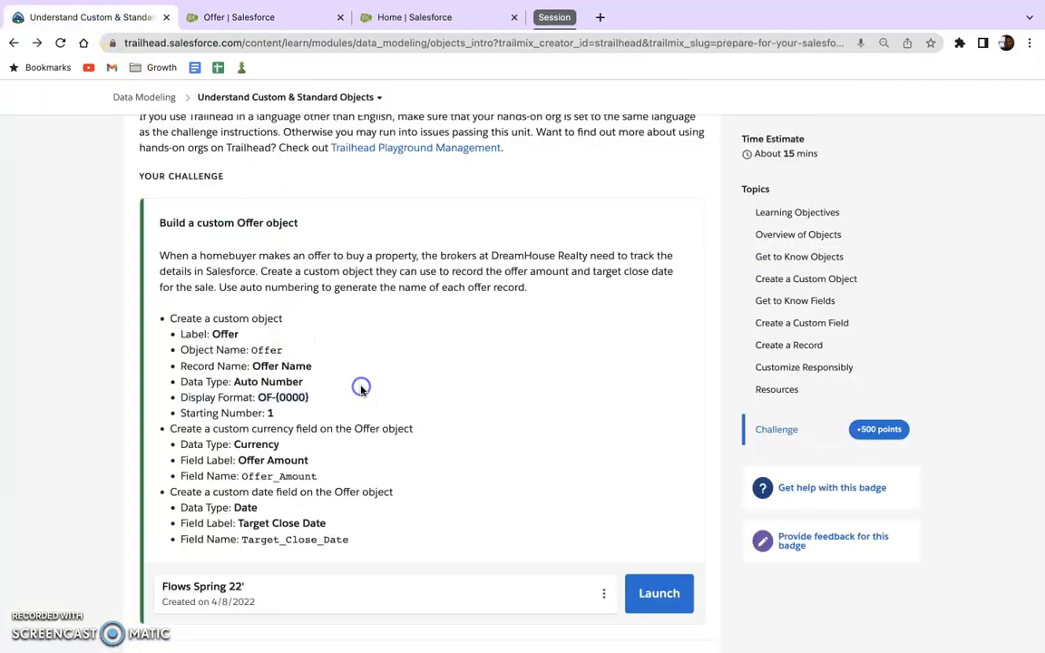
scroll(361, 389, down, 1)
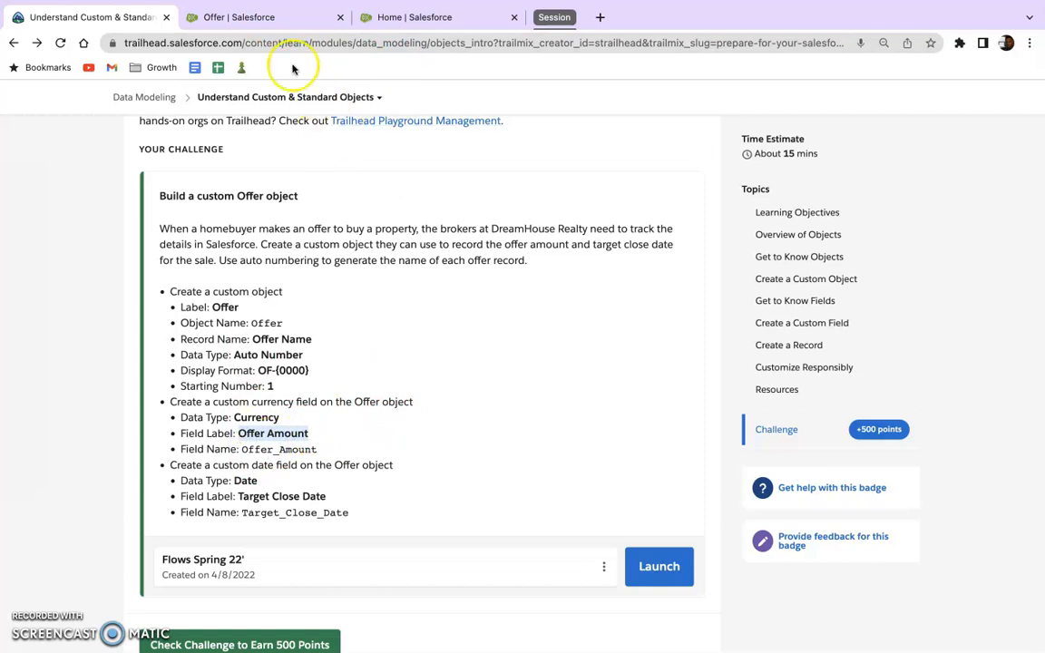
Step: Start a new custom field on the Offer object with the Currency data type and continue to its details
click(264, 14)
click(695, 247)
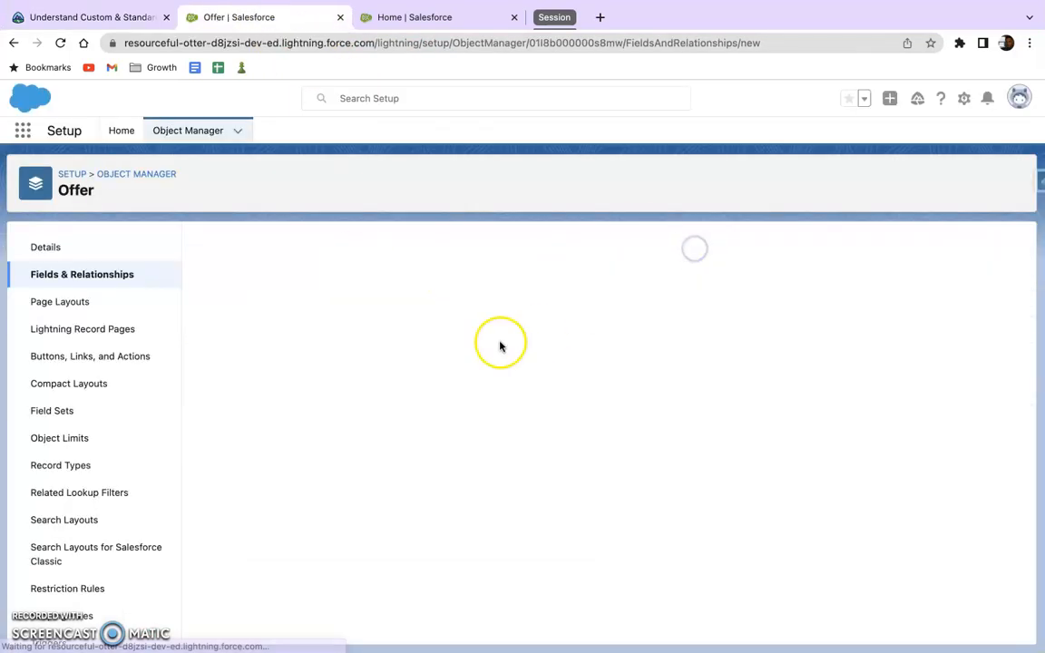
scroll(381, 440, down, 5)
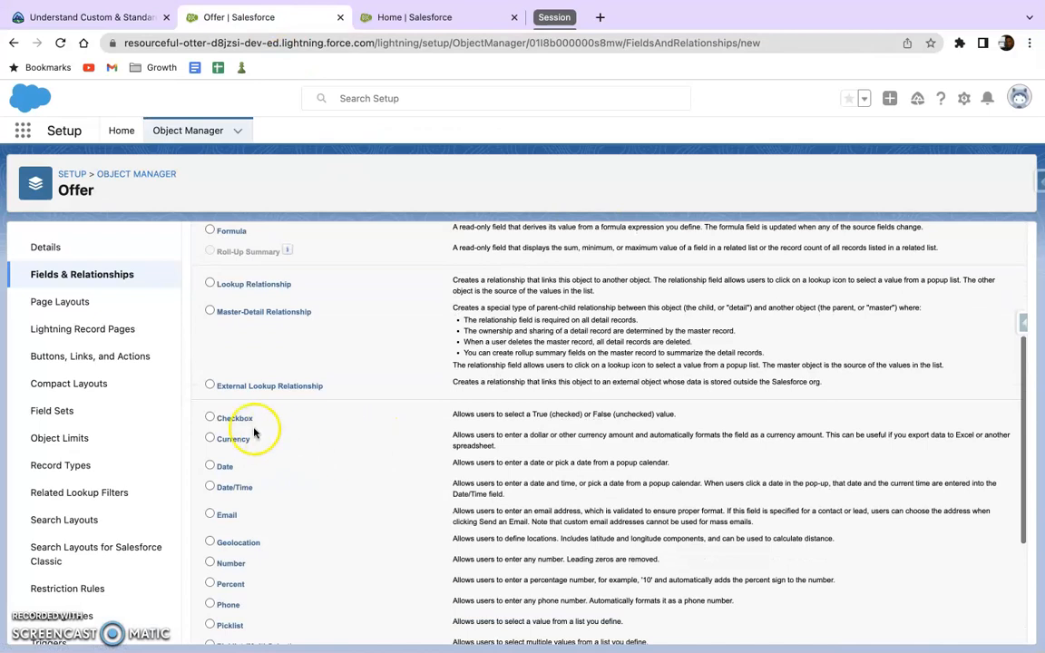
scroll(236, 429, up, 4)
scroll(240, 454, down, 3)
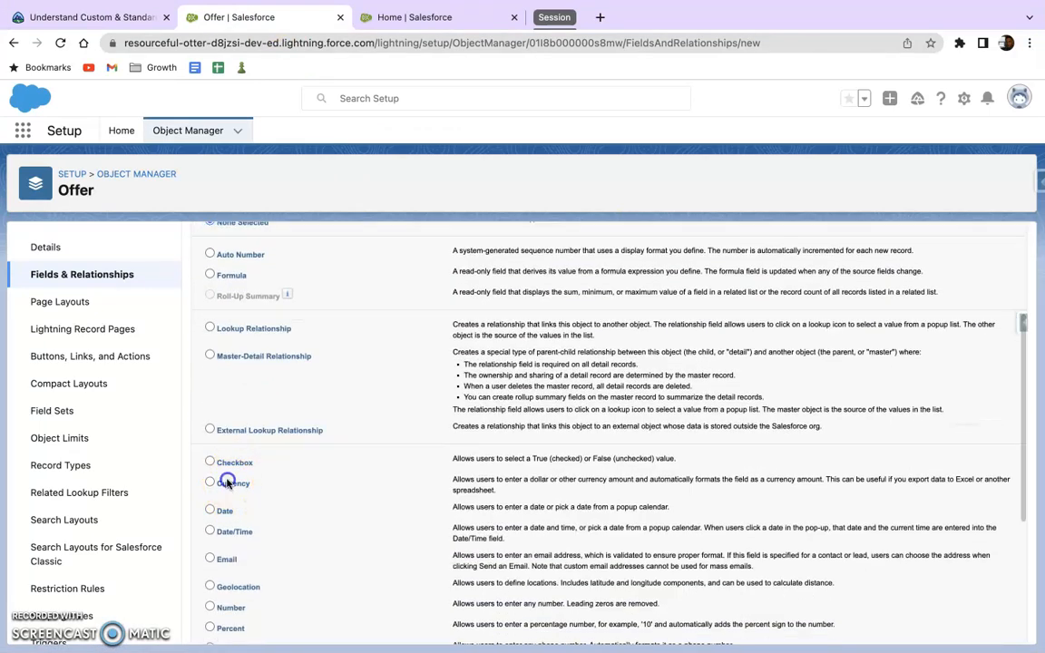
click(210, 483)
scroll(207, 463, down, 5)
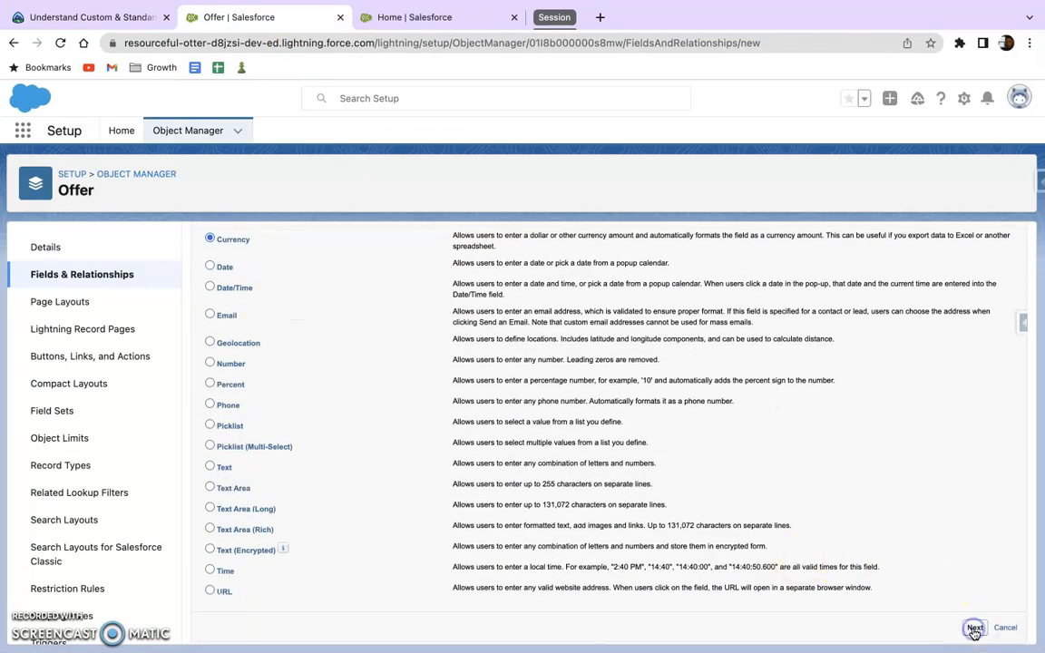
click(974, 628)
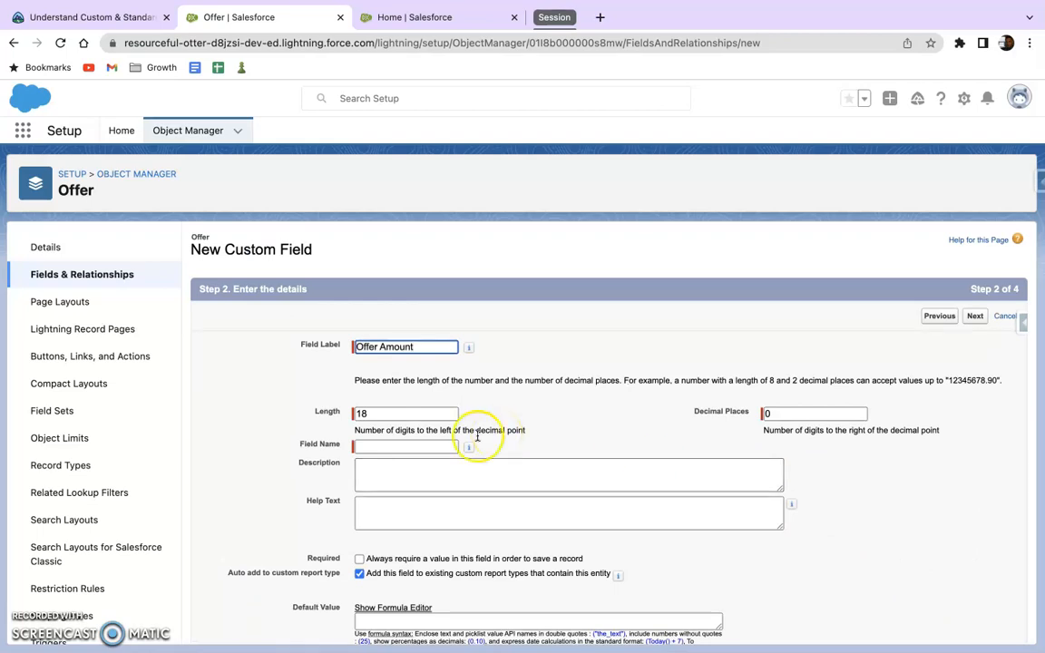
Step: Label the currency field Offer Amount with the field name Offer_Amount, check it against the challenge, and save it with default security and layout settings
click(101, 17)
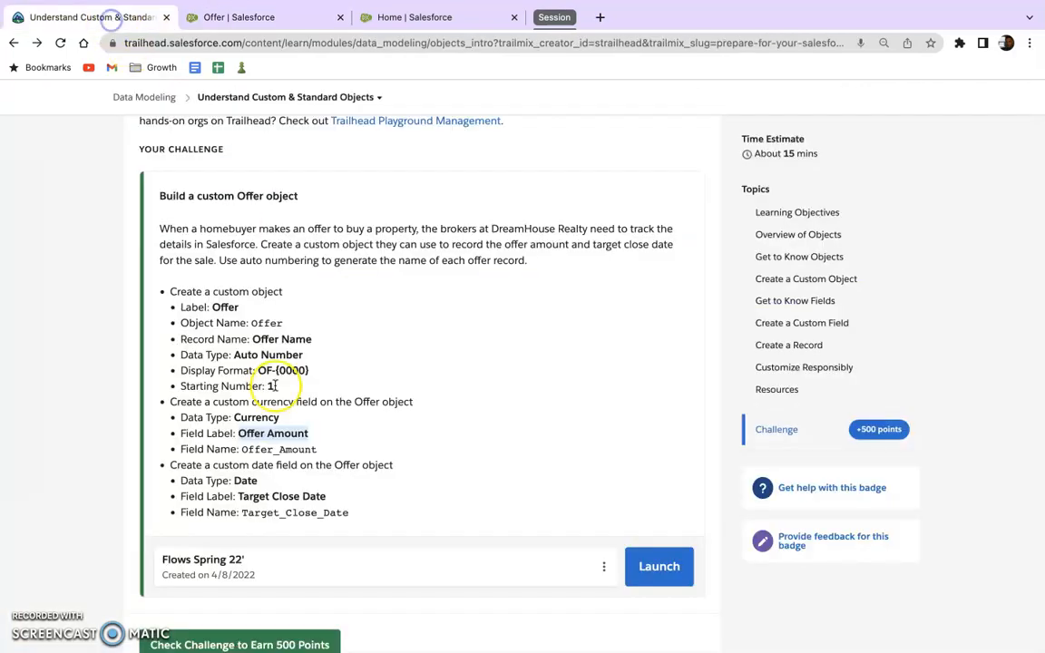
click(239, 17)
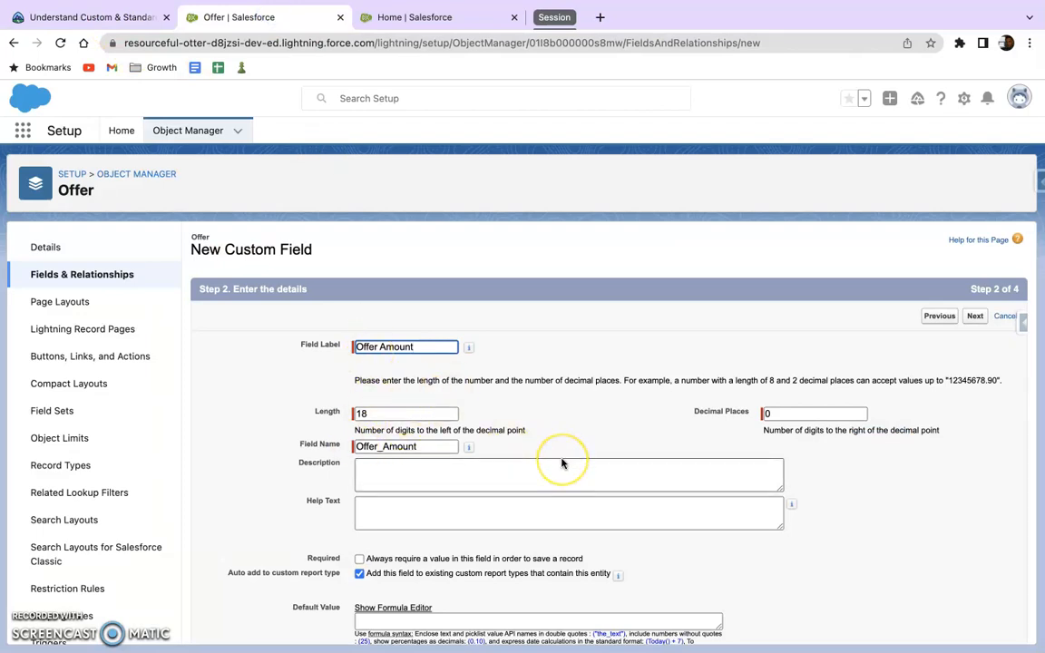
scroll(561, 463, down, 1)
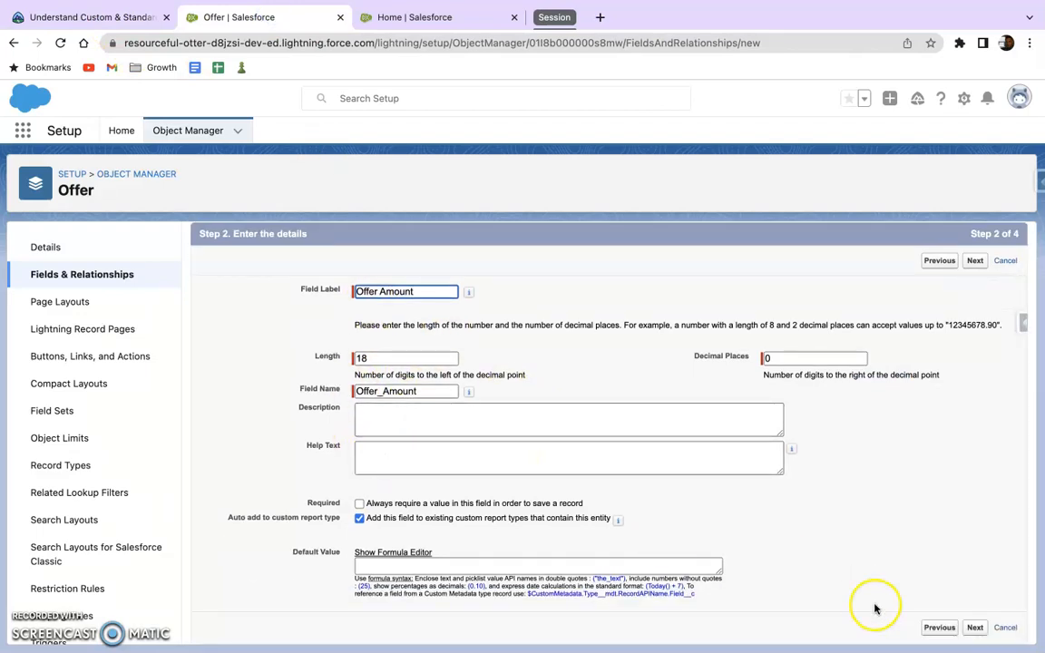
click(973, 628)
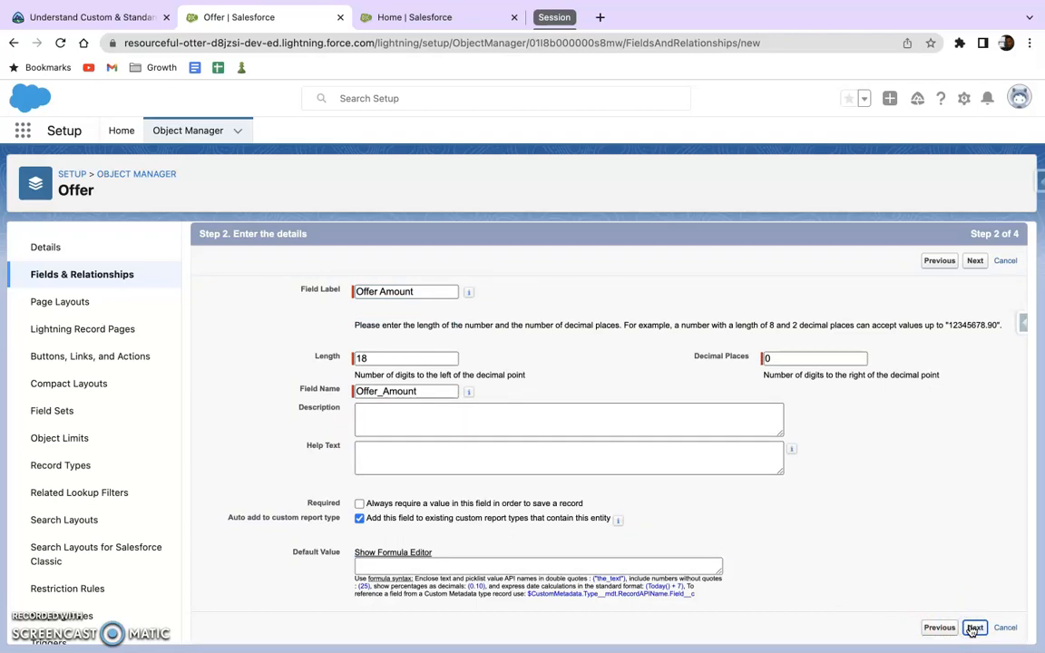
scroll(971, 630, down, 5)
click(973, 628)
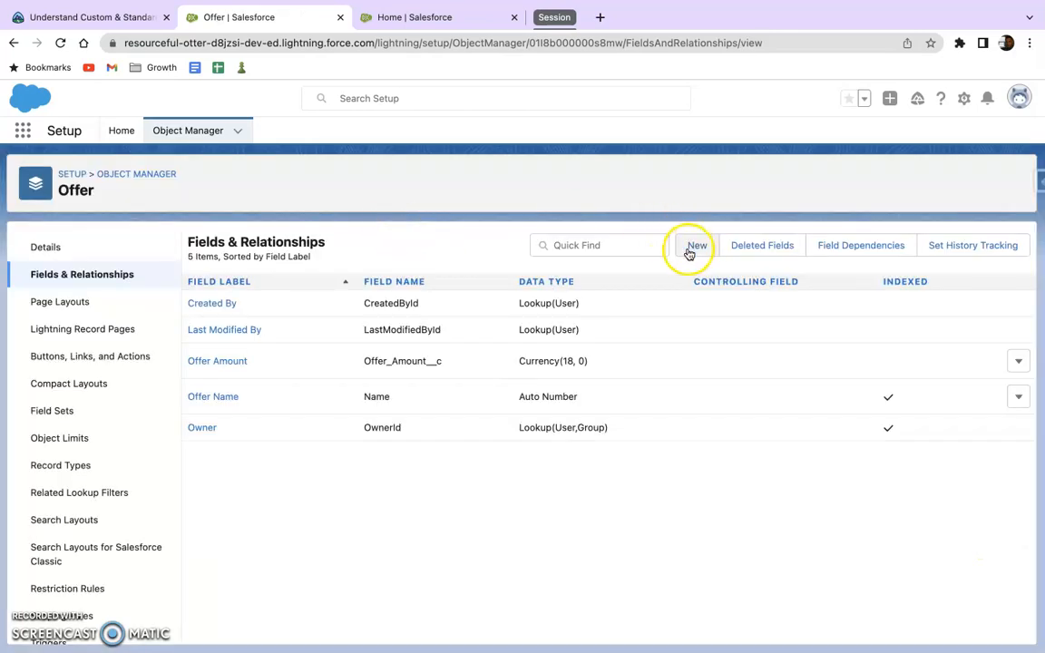
Step: Copy the label Target Close Date from the challenge and start a new Offer field with the Date data type
click(91, 12)
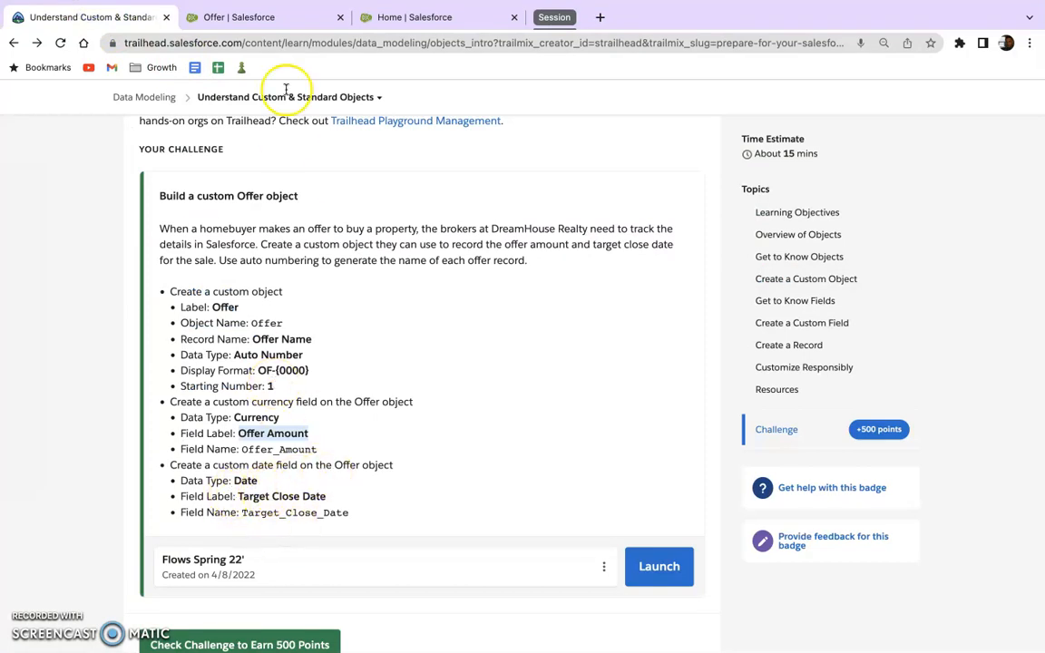
drag(235, 498, 343, 495)
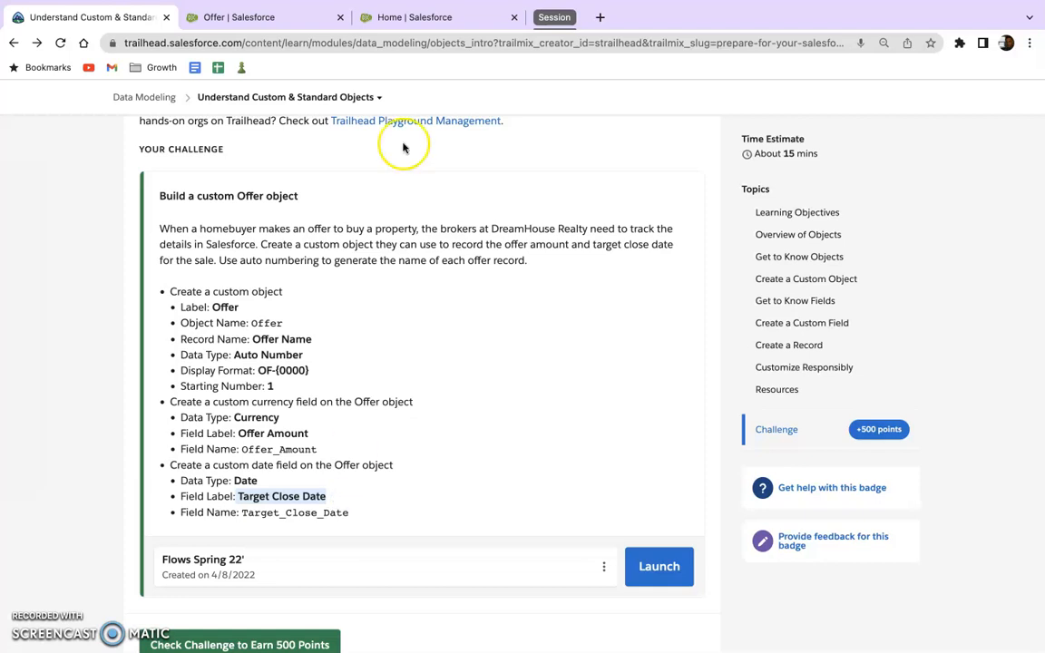
click(238, 17)
click(704, 246)
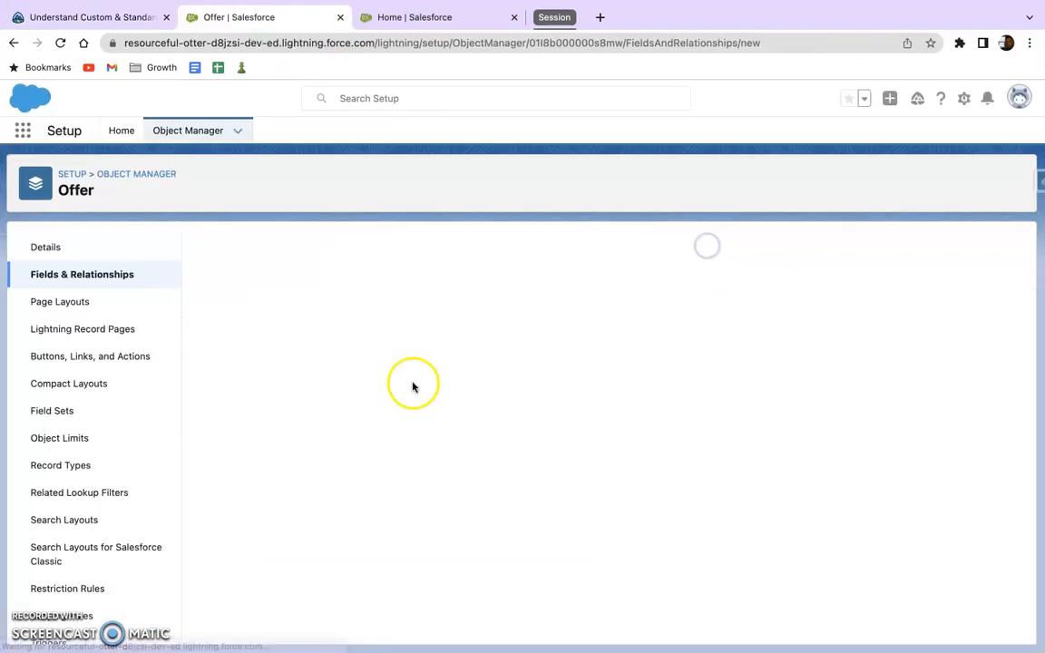
scroll(261, 555, down, 5)
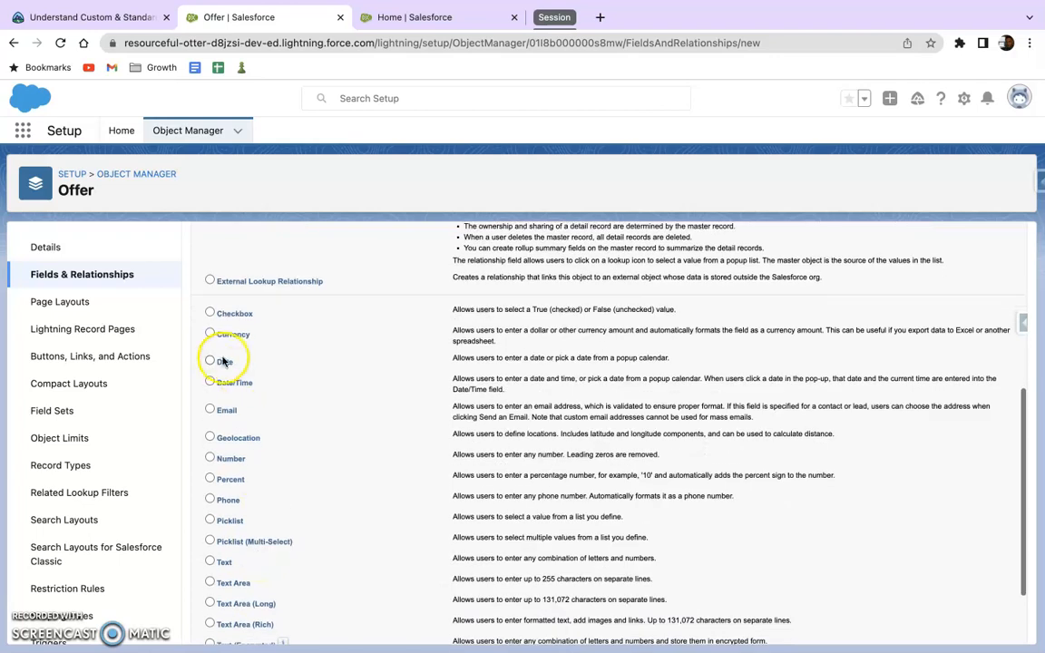
click(221, 364)
scroll(560, 502, down, 5)
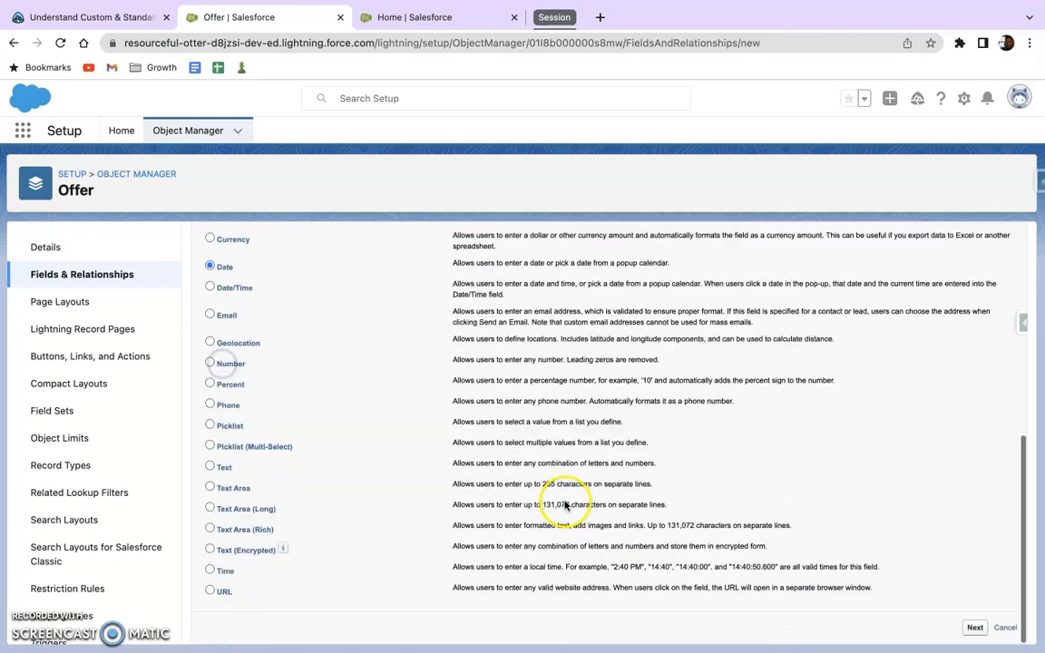
click(975, 625)
Step: Label the date field Target Close Date with the field name Target_Close_Date, and compare both with the challenge requirements
click(365, 345)
text(Target Close Date)
key(Tab)
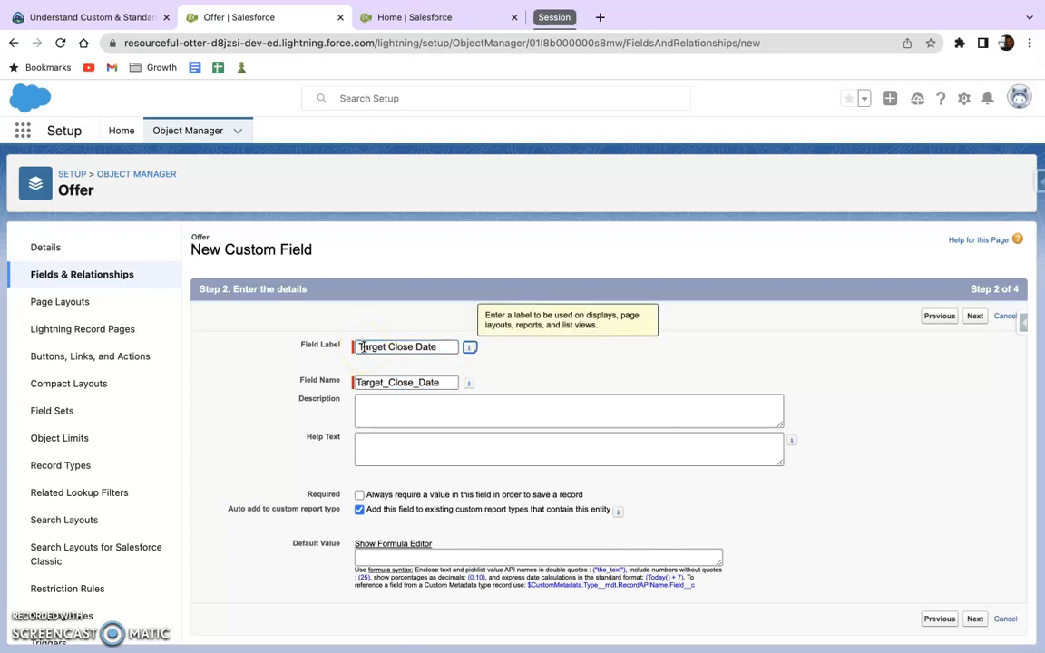
click(366, 410)
click(392, 443)
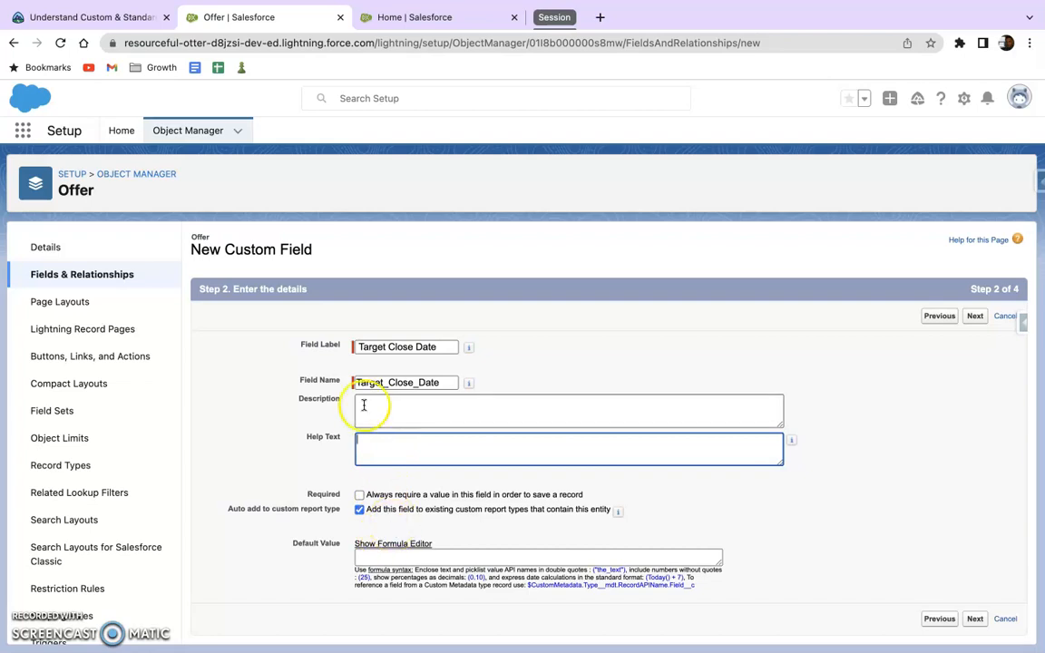
click(121, 21)
click(386, 468)
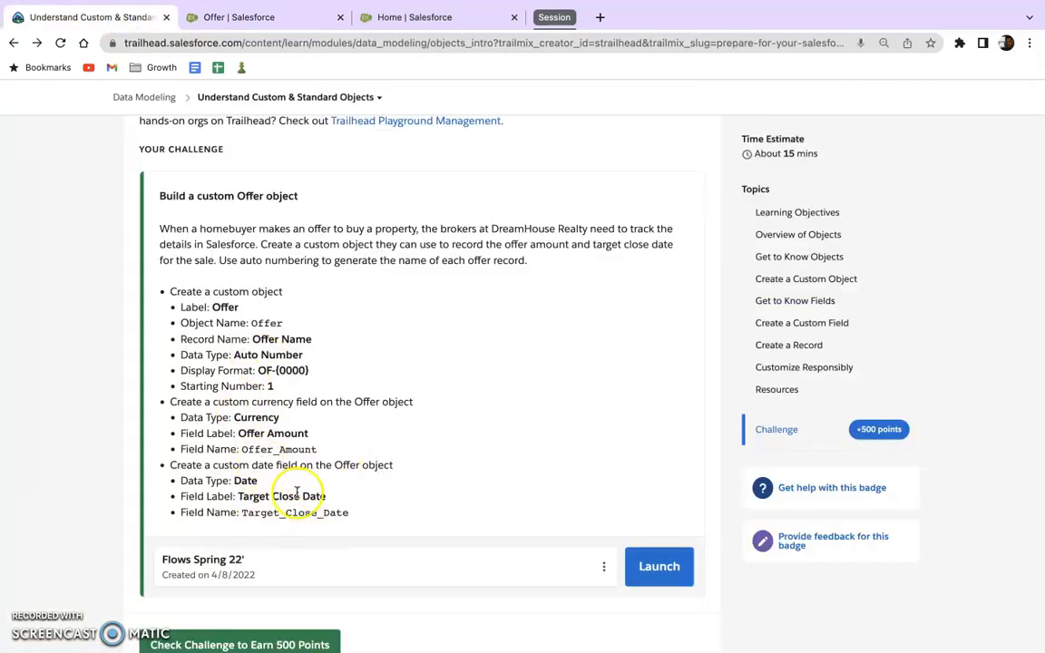
click(255, 22)
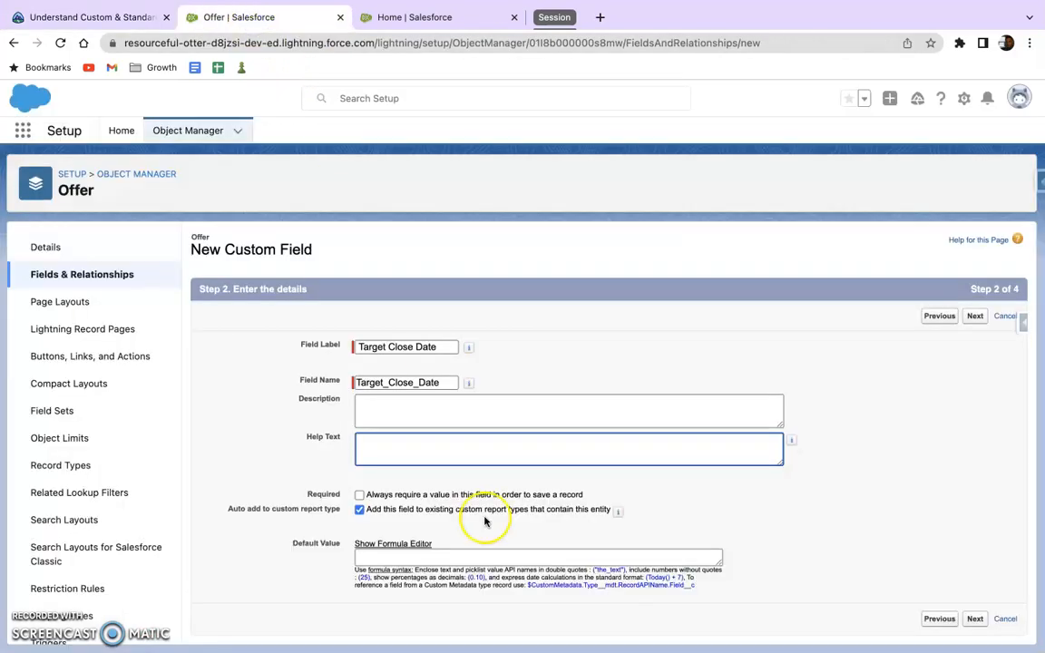
Step: Accept the default field-level security and Offer Layout placement for the date field, and save it
click(975, 619)
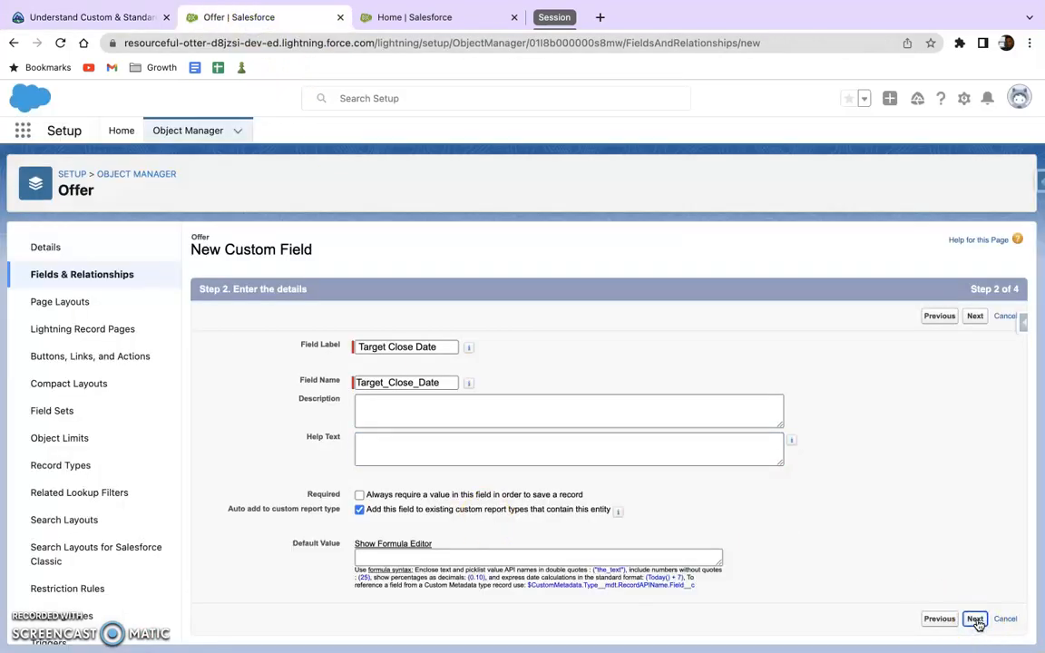
scroll(758, 522, down, 5)
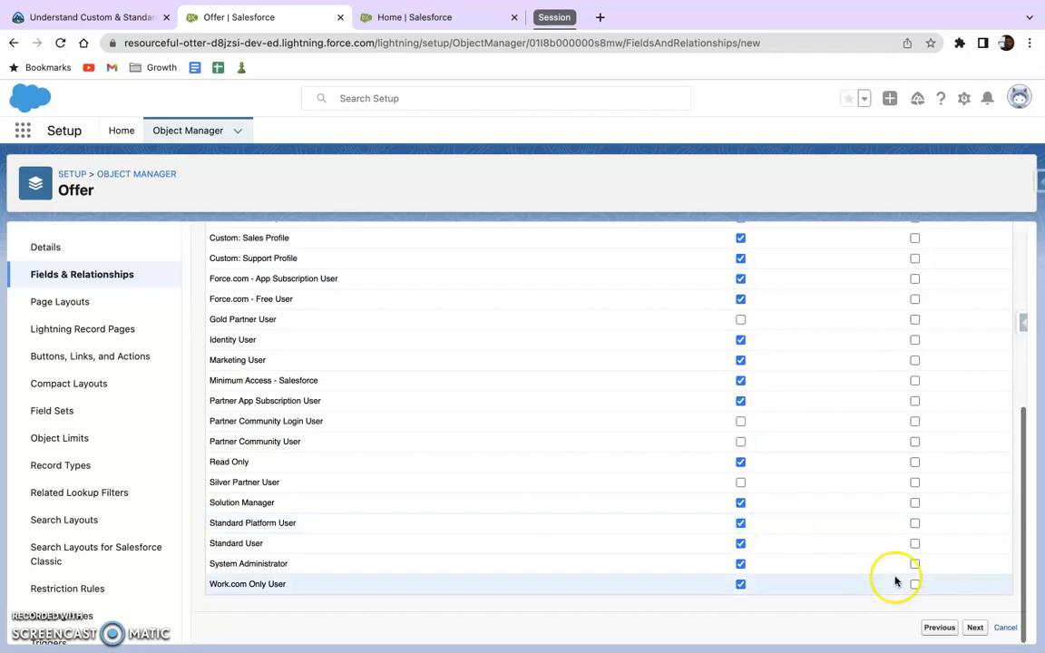
click(975, 627)
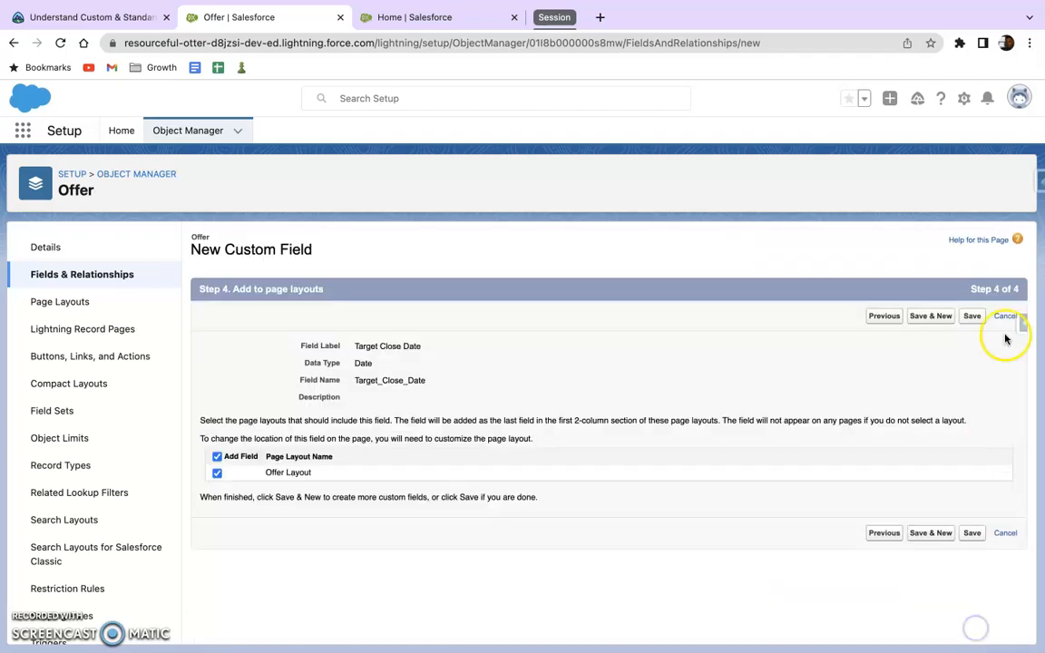
click(970, 532)
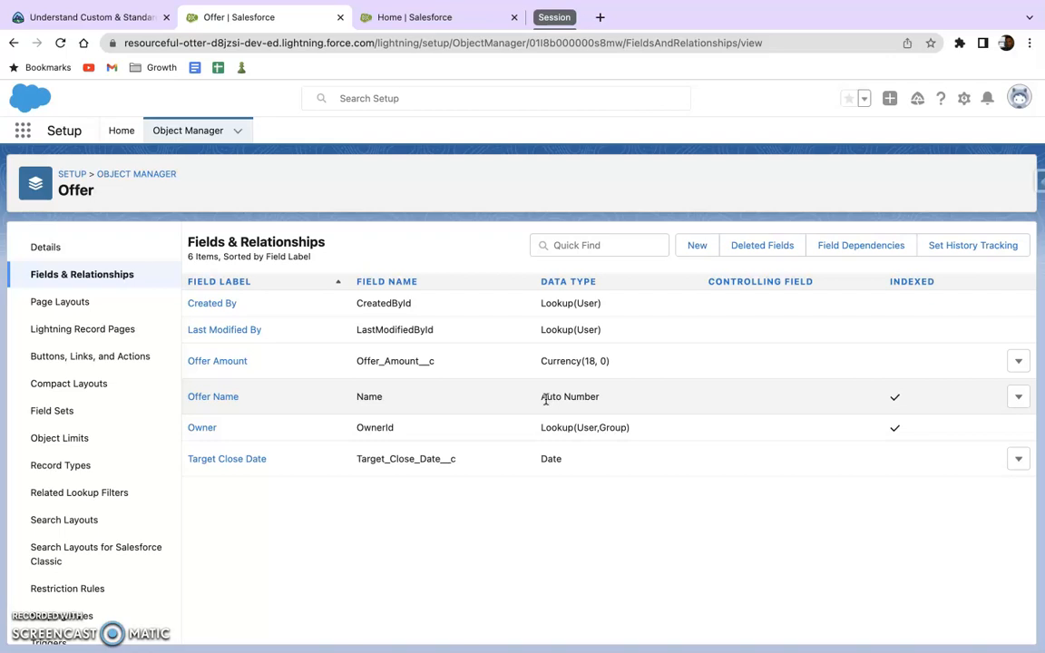
Step: Find the Offers item in the app launcher and open it in a new browser tab
click(25, 130)
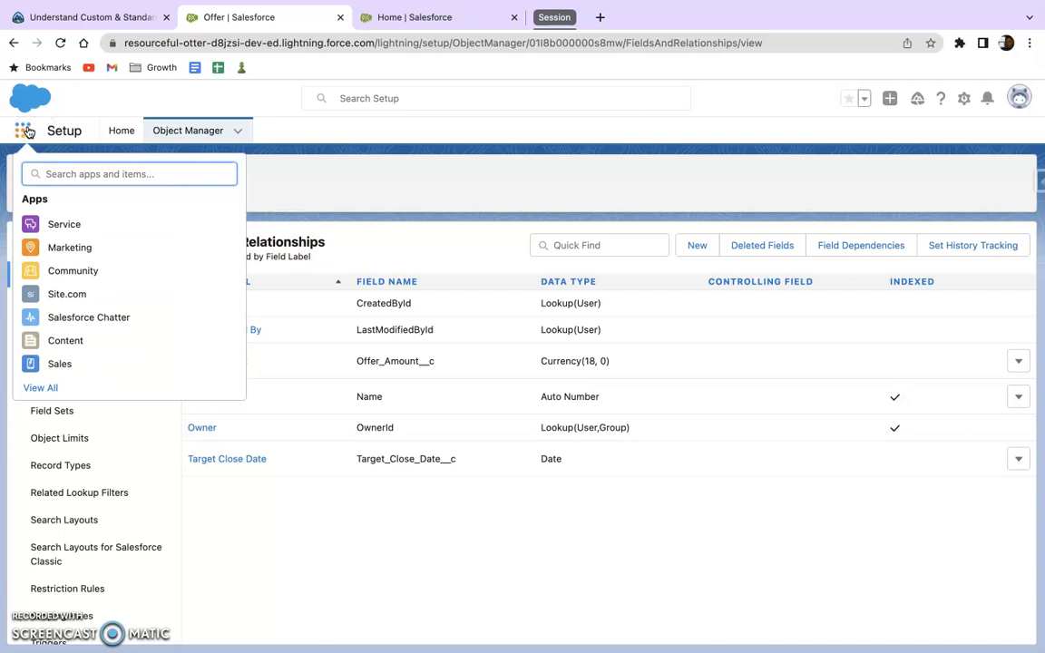
text(offer)
right_click(63, 264)
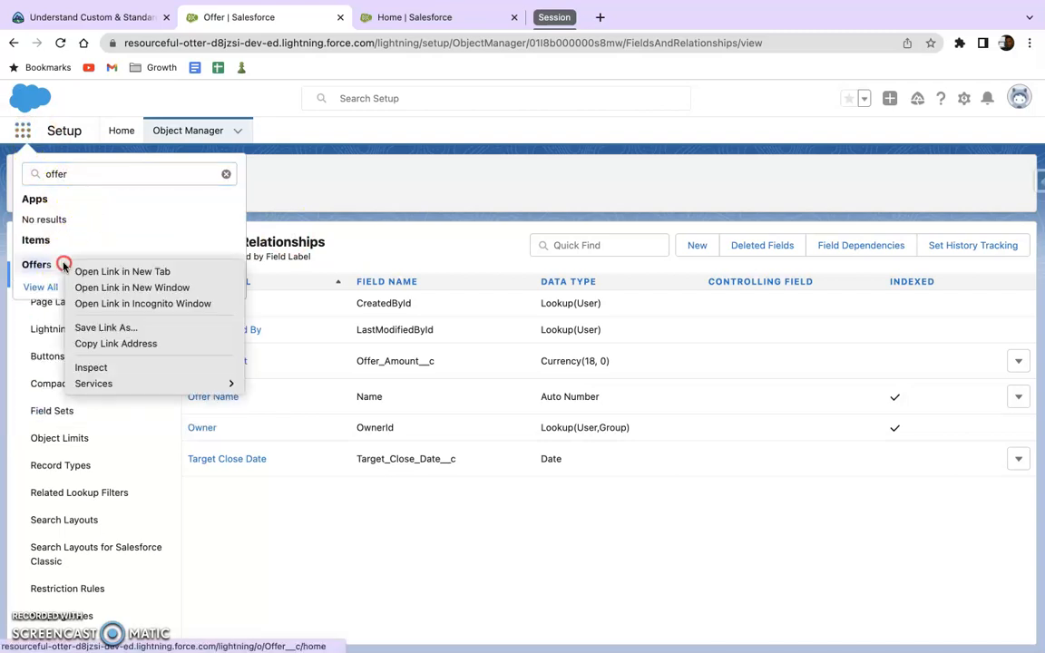
click(100, 272)
click(423, 19)
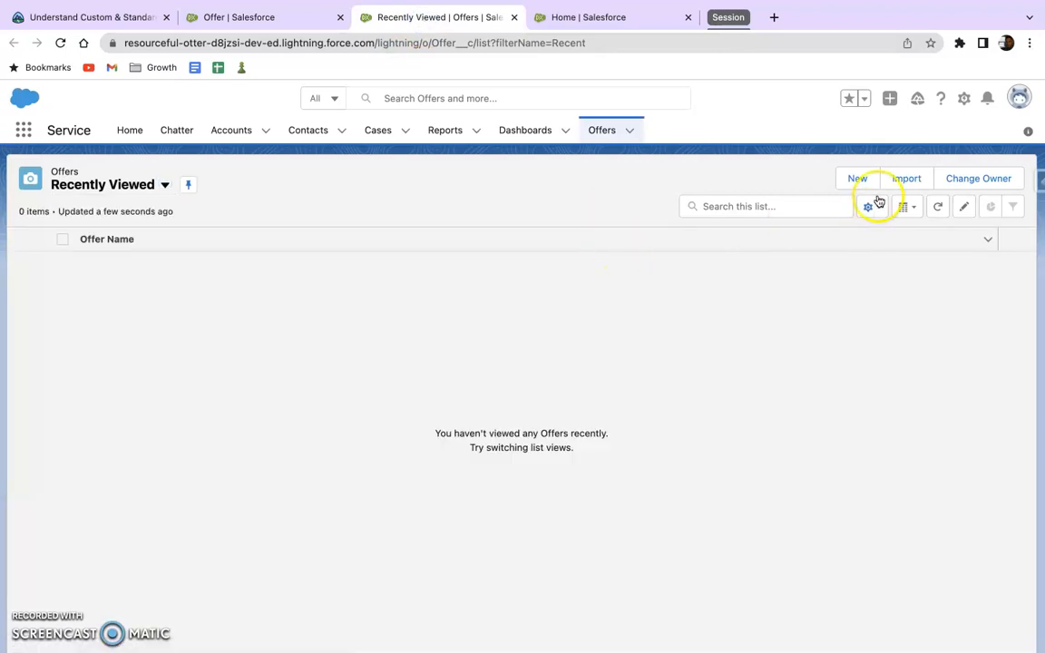
Step: Create and save a new Offer record with an offer amount of 50,000 and a target close date of 4/13/2022
click(862, 181)
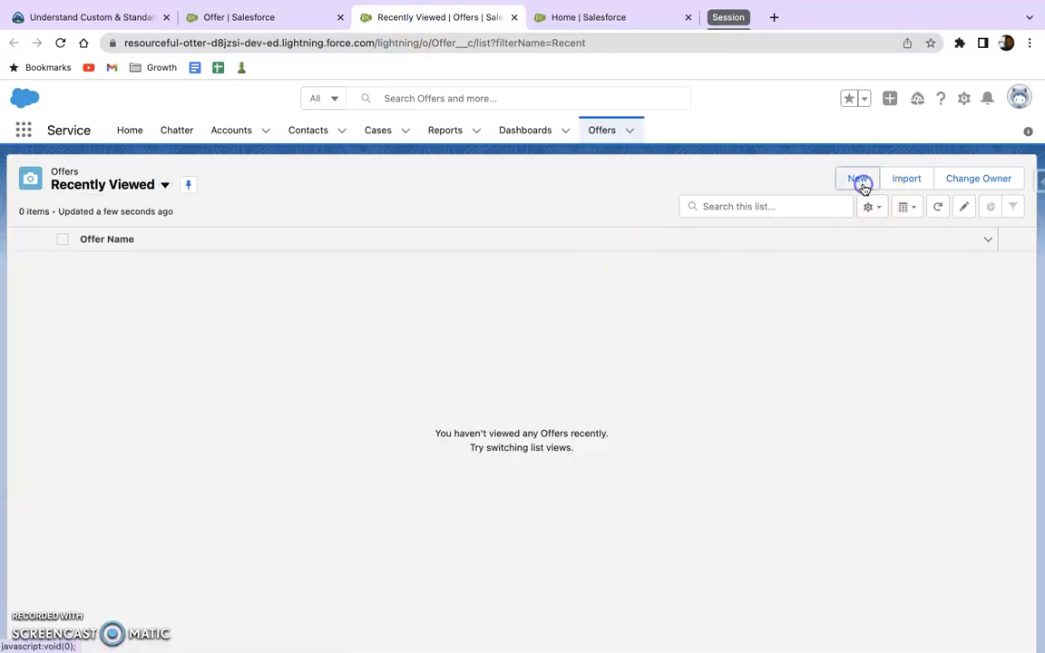
click(358, 364)
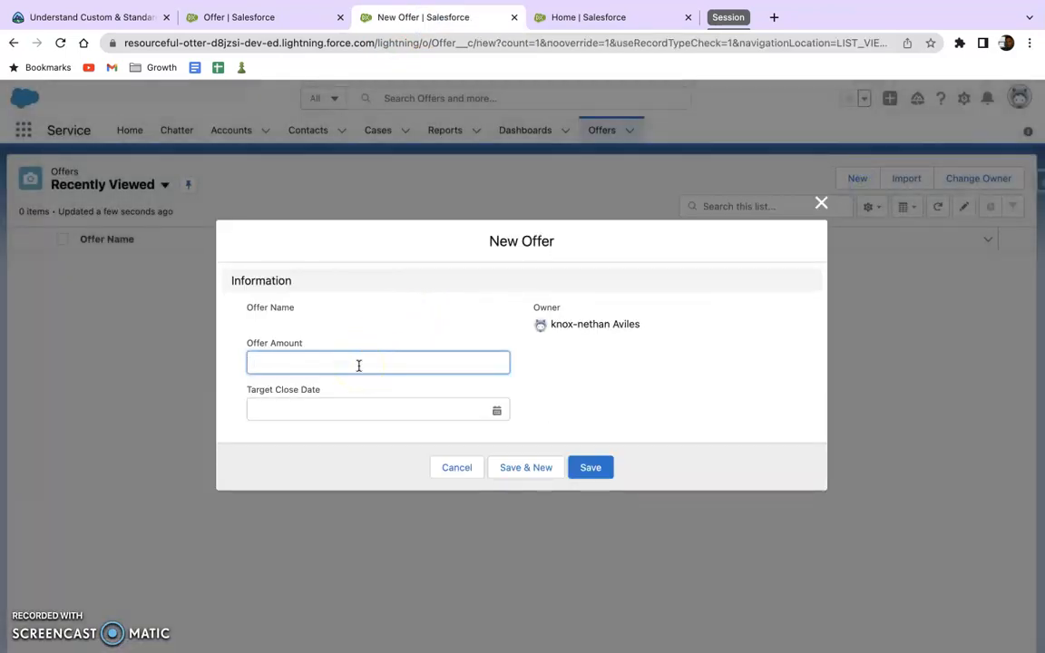
text(50,000)
click(348, 409)
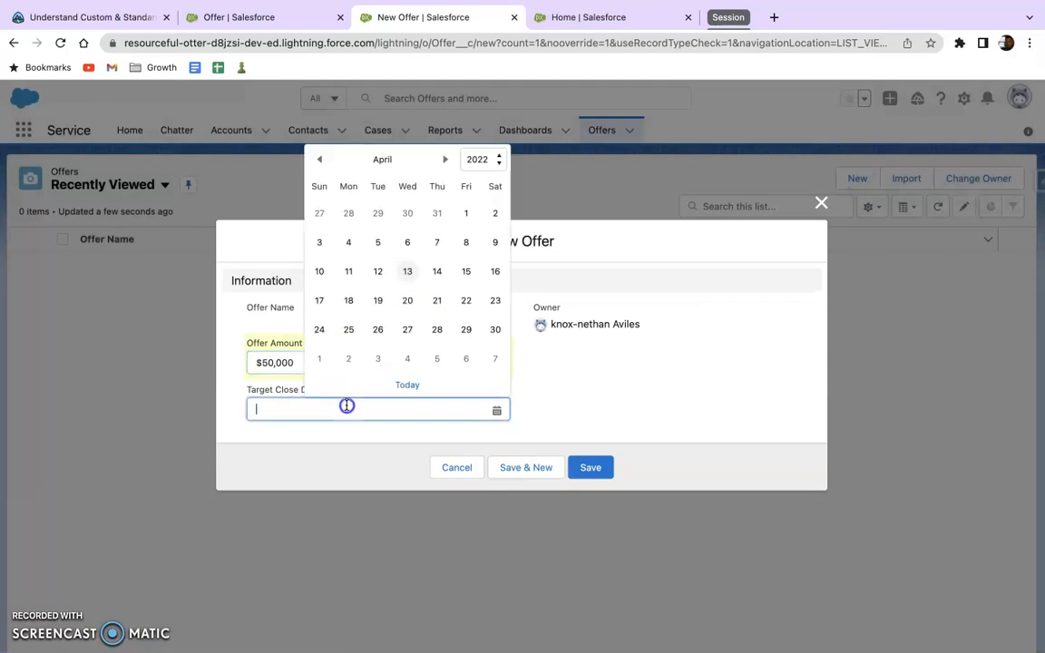
click(402, 274)
click(589, 467)
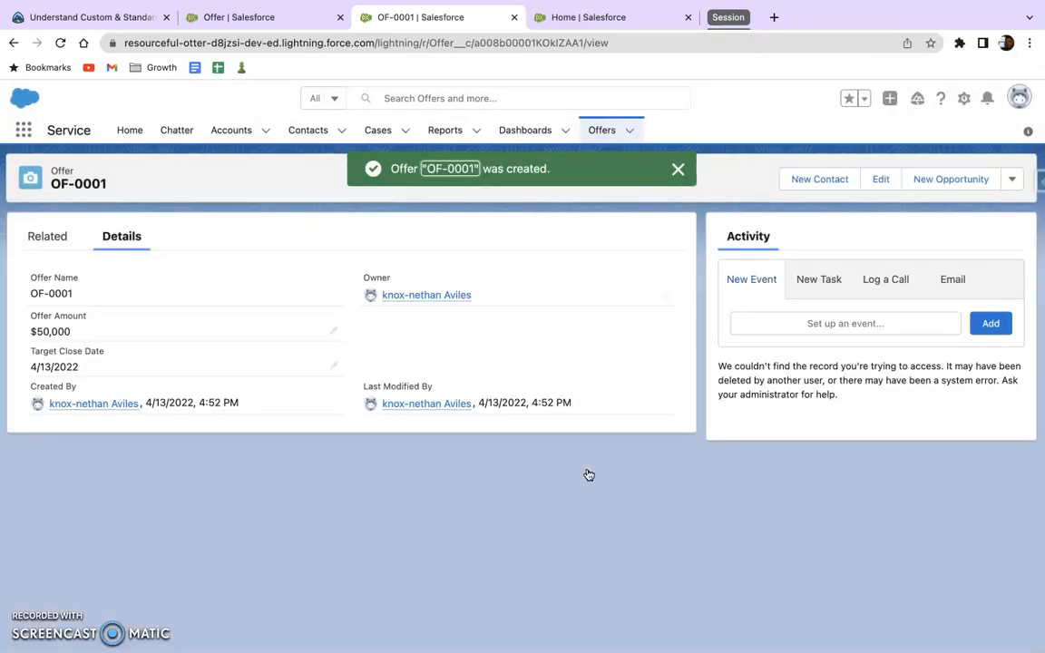
Step: Return to the Trailhead challenge page and submit the custom Offer object challenge for checking
click(291, 21)
click(128, 17)
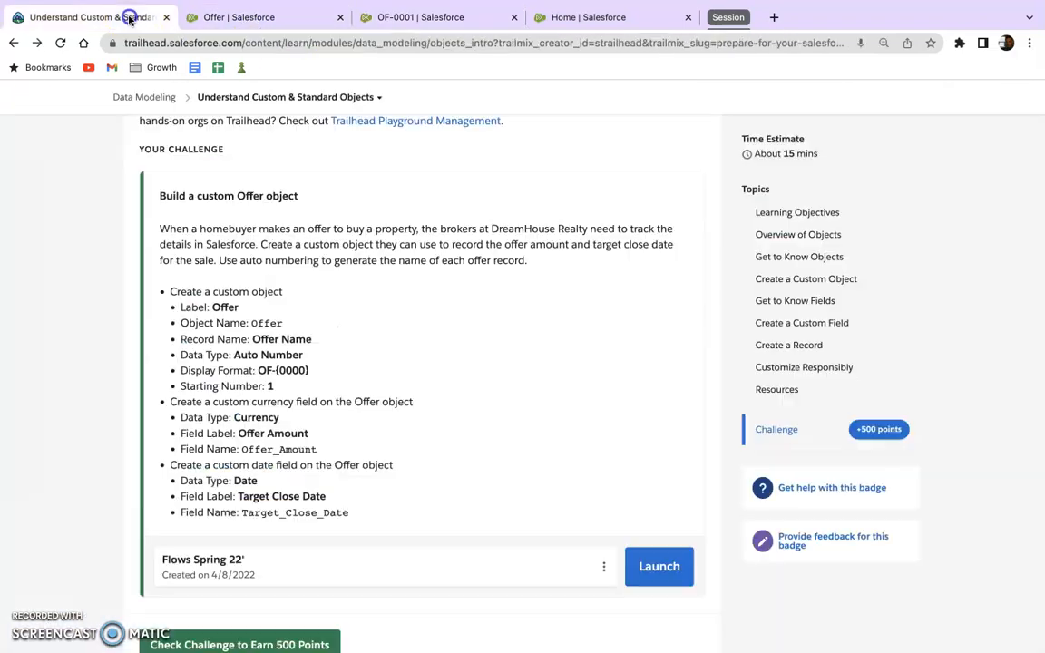
scroll(373, 456, down, 2)
click(286, 578)
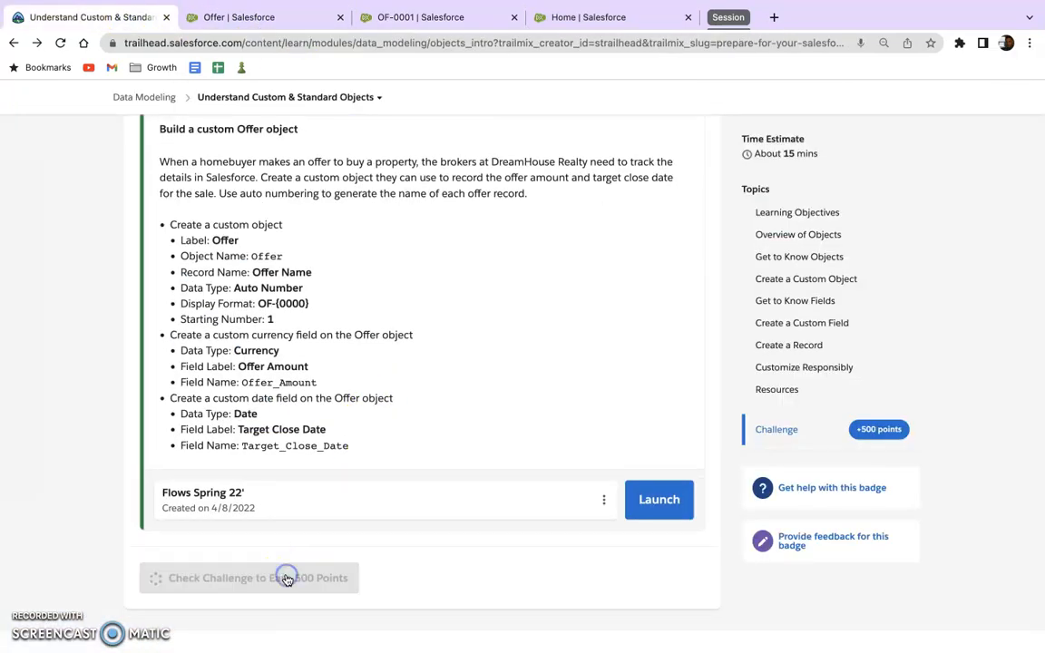